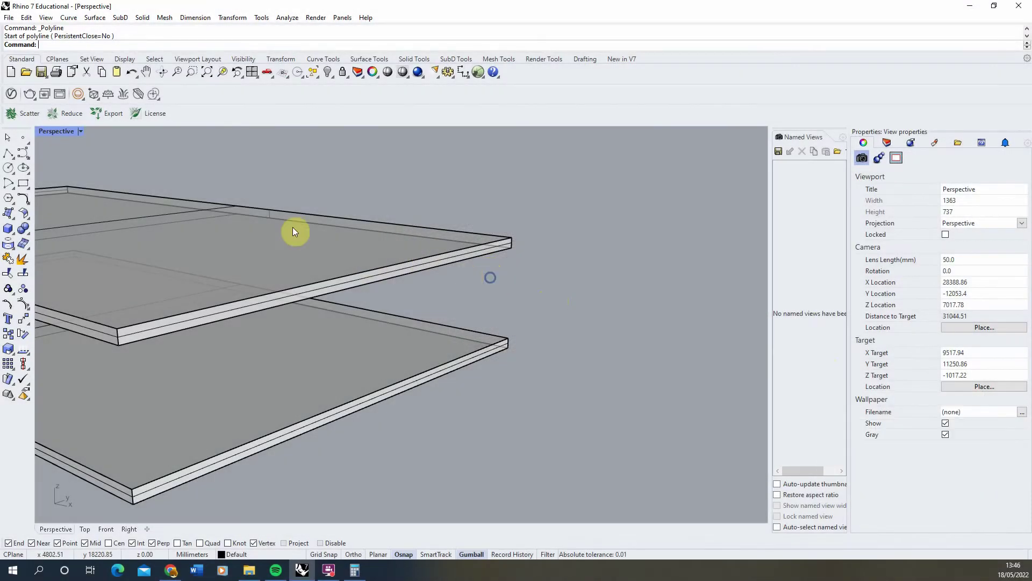
Step: Orbit the Perspective view down to look onto the two stacked floor plates
right_click_drag(292, 231, 472, 301)
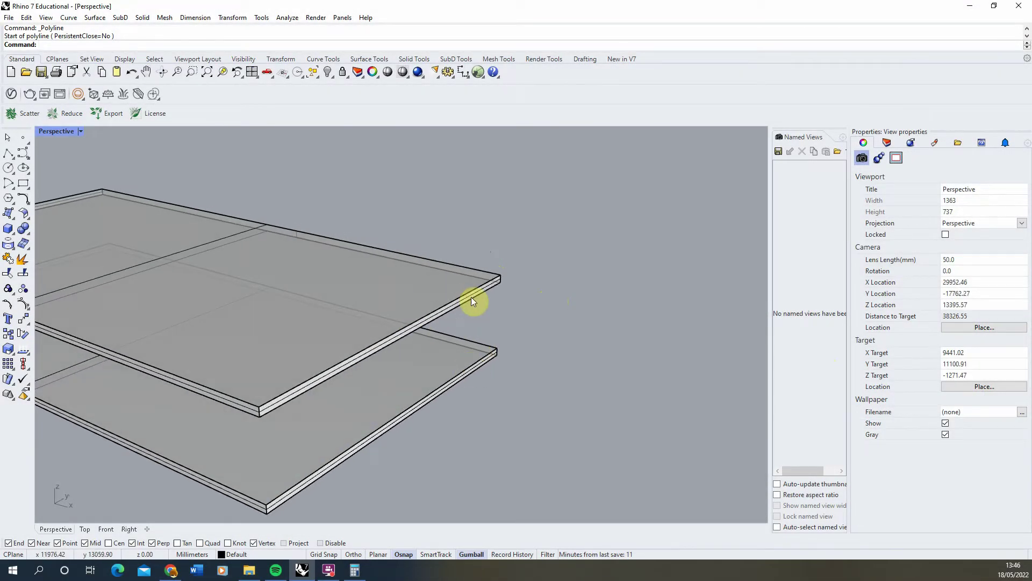
Step: Draw a vertical polyline from the lower plate's corner up to the upper plate's corner
left_click(6, 154)
scroll(495, 348, "up", 2)
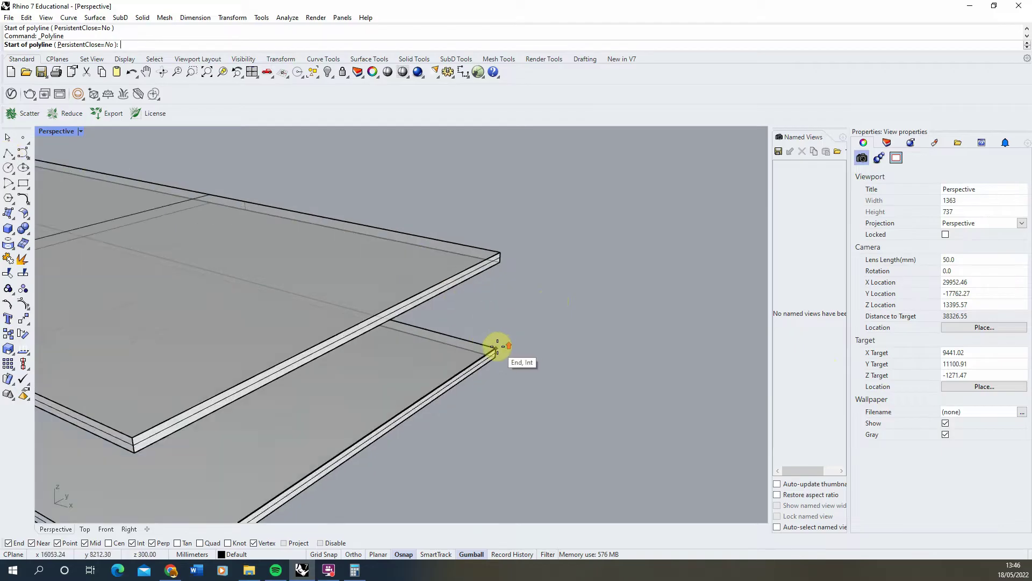
left_click(498, 347)
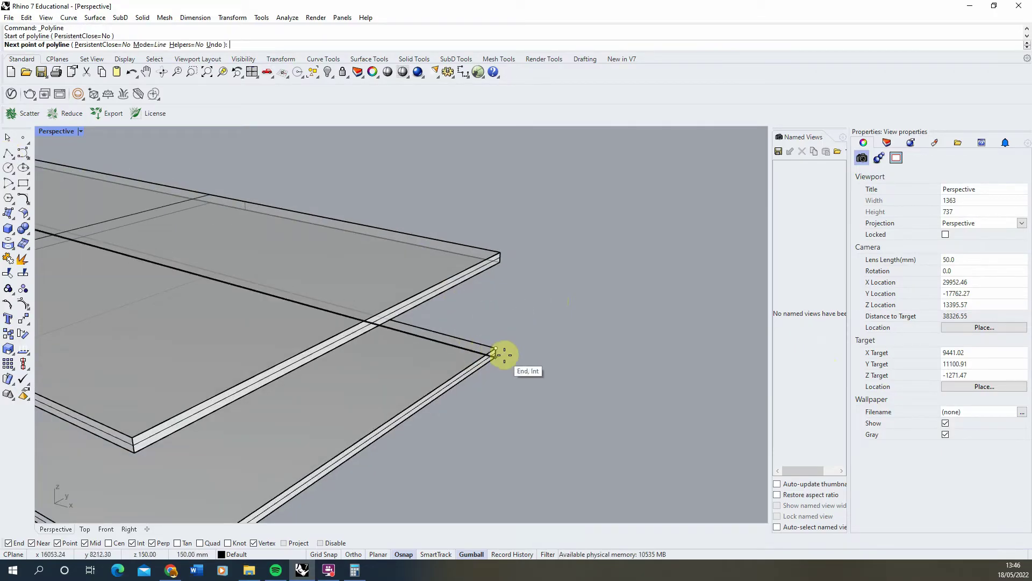
left_click(500, 252)
key("Return")
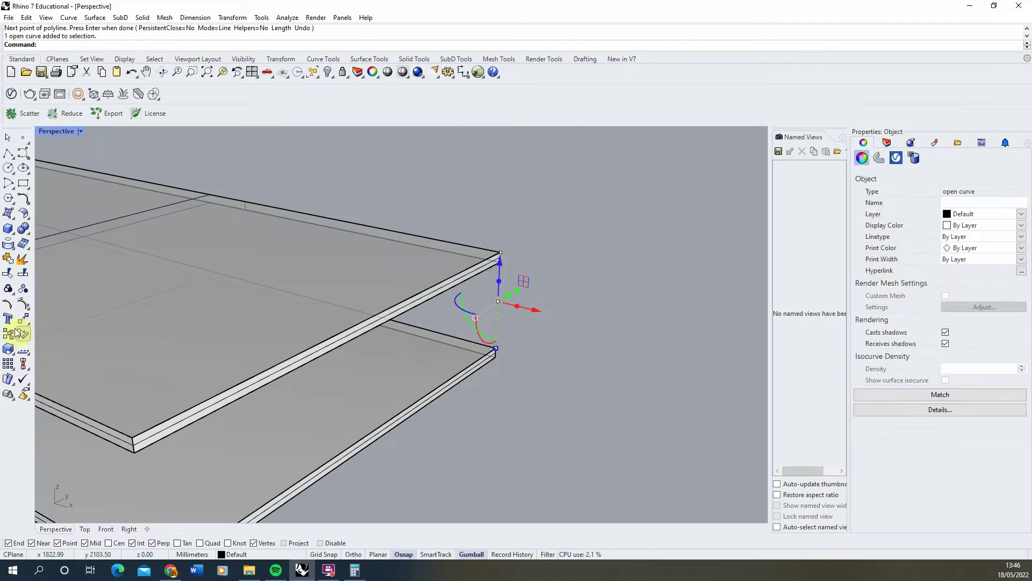
Step: Copy the vertical line beside the plates and rotate the copy 90° to lie flat
left_click(11, 334)
left_click(496, 348)
left_click(582, 385)
key("Return")
left_click(586, 356)
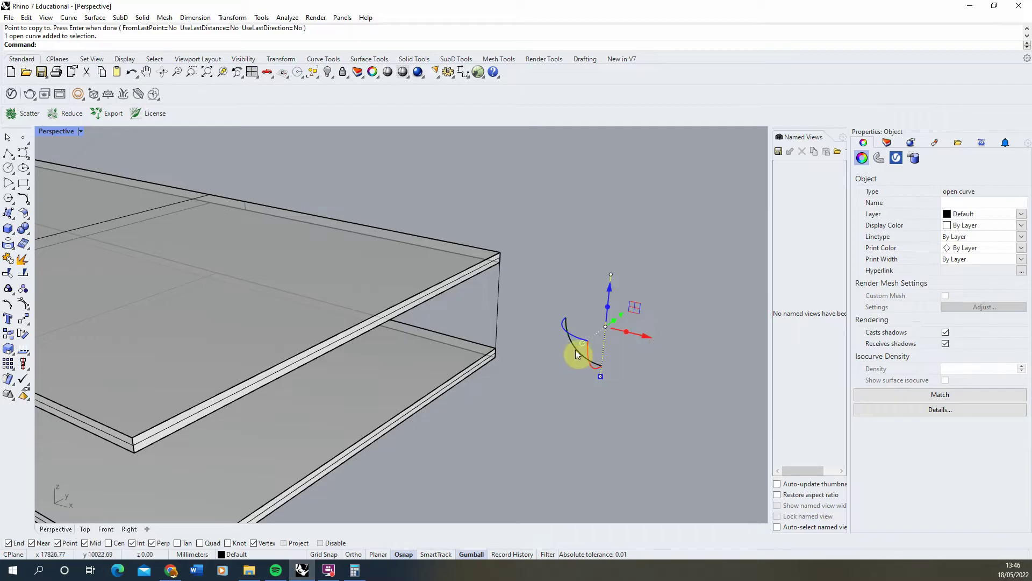
left_click_drag(576, 353, 635, 392)
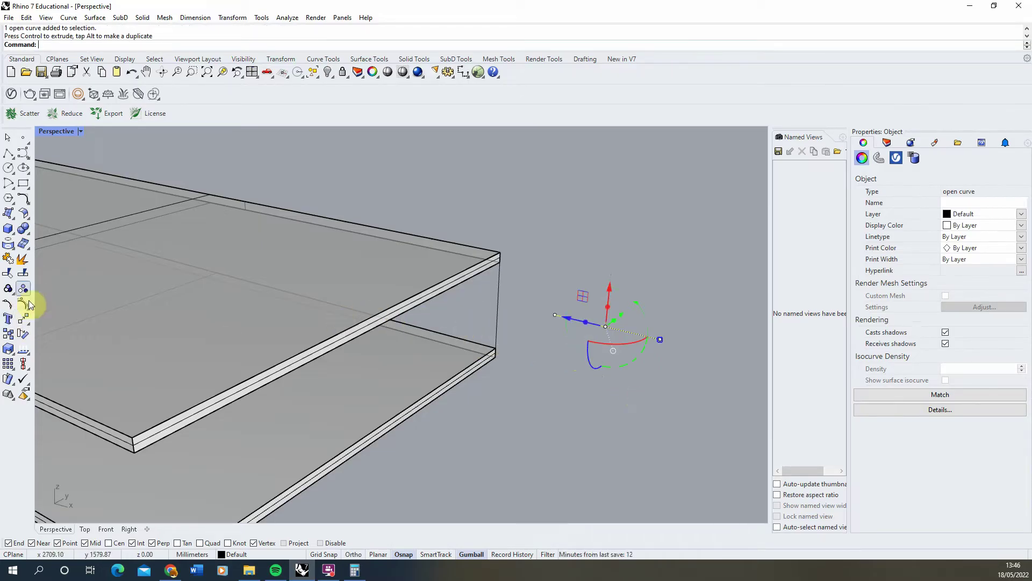
Step: Move the flat copy to the lower plate corner and scale it by 1.5 from there
left_click(24, 320)
left_click(555, 315)
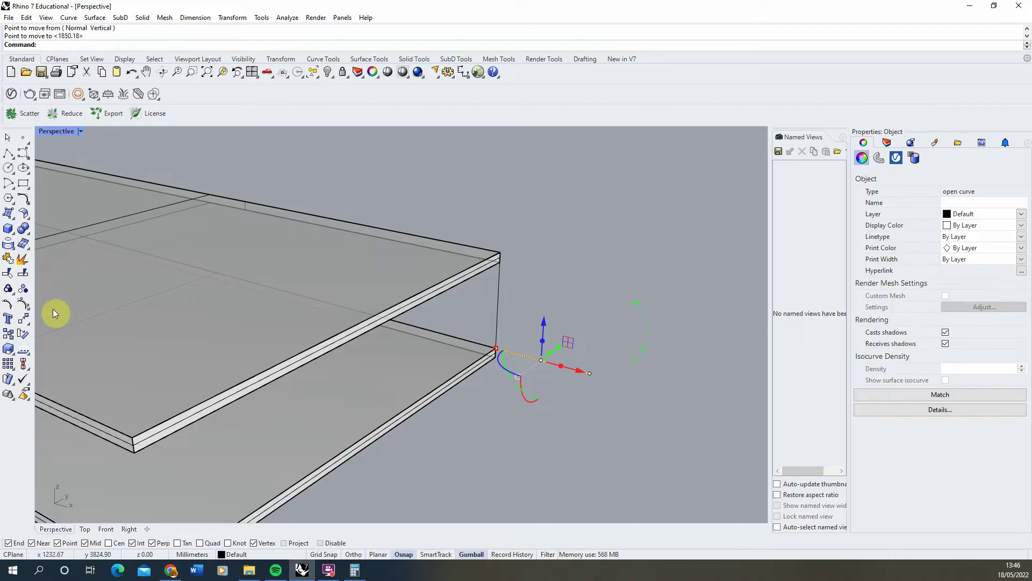
left_click(10, 348)
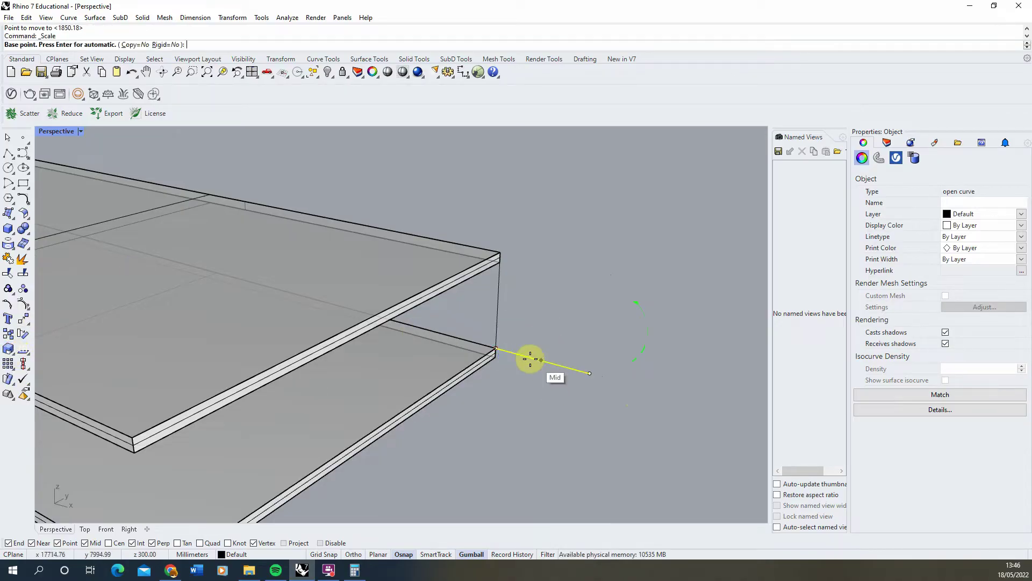
left_click(495, 347)
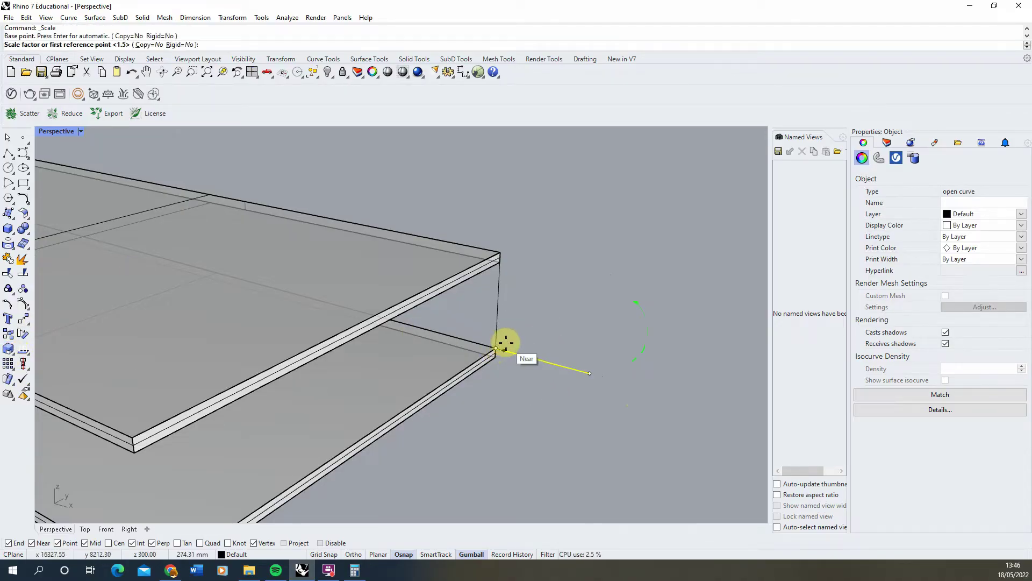
type("1.")
right_click(505, 345)
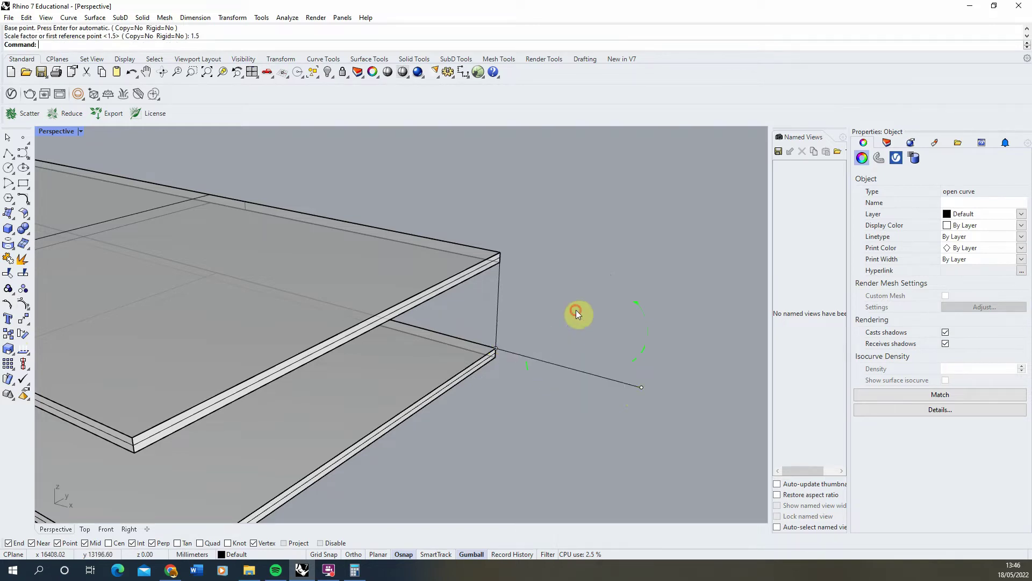
left_click(565, 310)
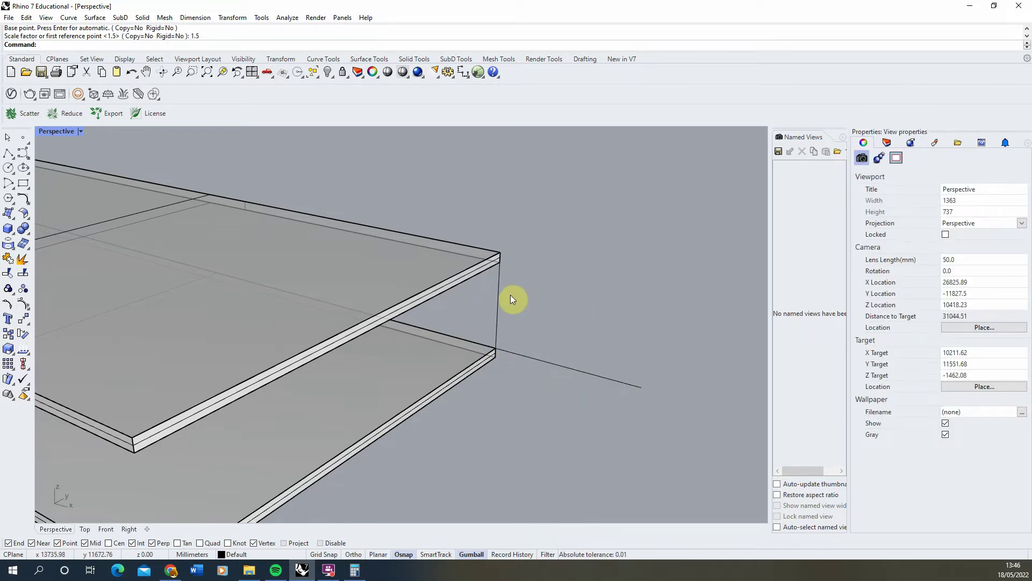
Step: Run Divide on the vertical line with the Length option, showing its 3000 length
left_click(496, 302)
scroll(491, 309, "up", 3)
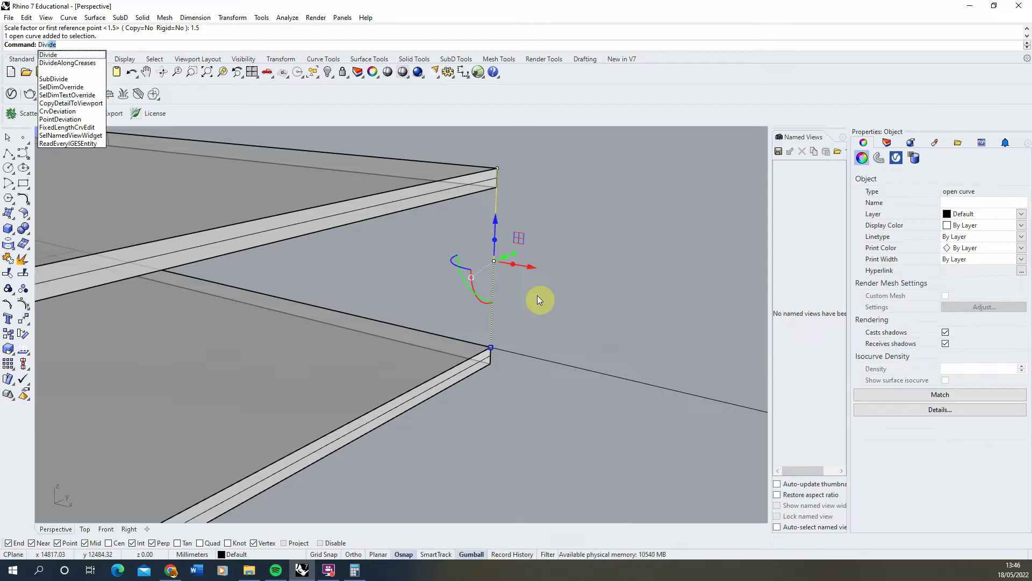
left_click(54, 59)
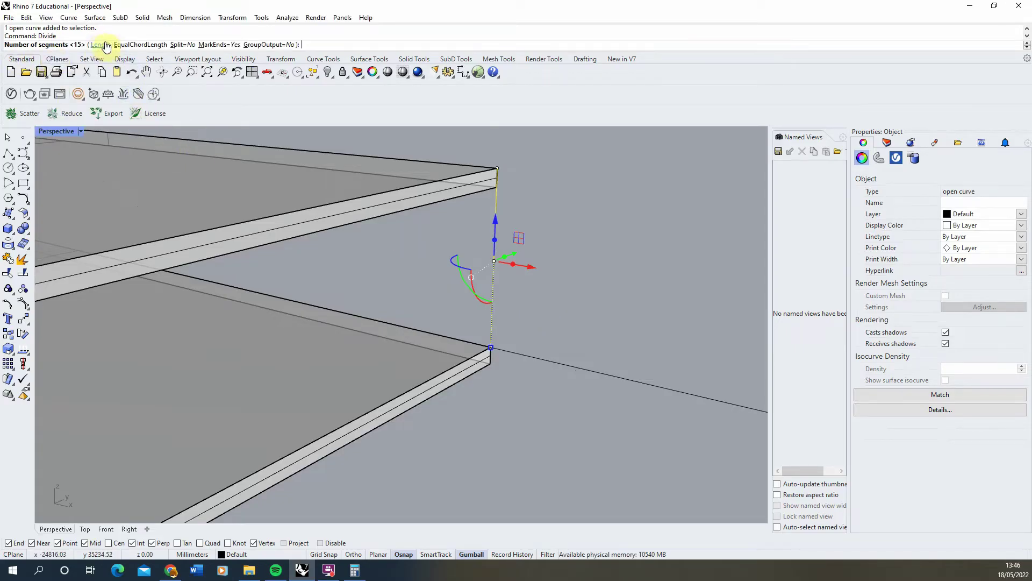
left_click(99, 45)
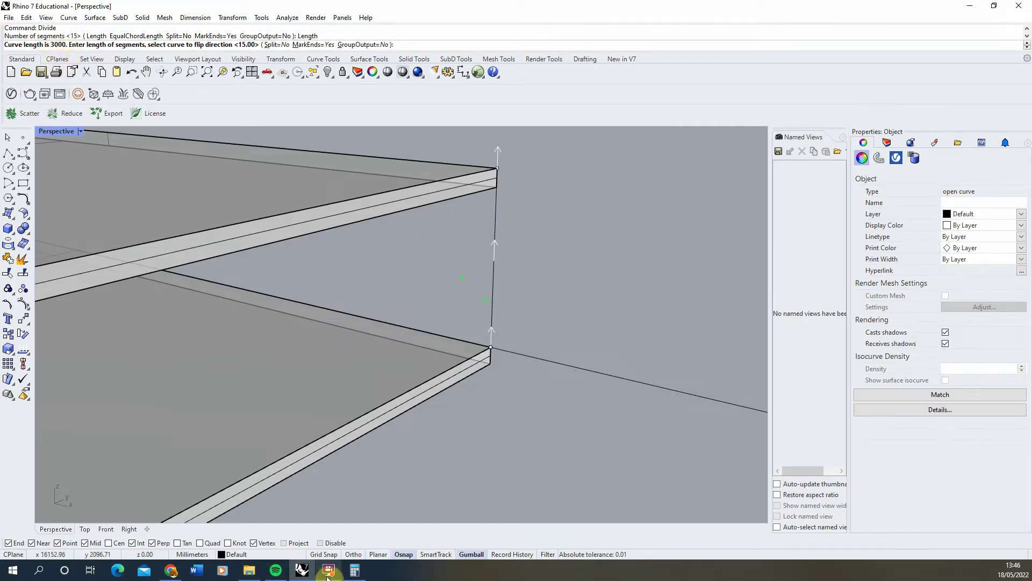
Step: Calculate 3000 ÷ 200 in Calculator, giving 15 risers
left_click(354, 570)
left_click(669, 389)
left_click(637, 418)
left_click(639, 419)
left_click(639, 418)
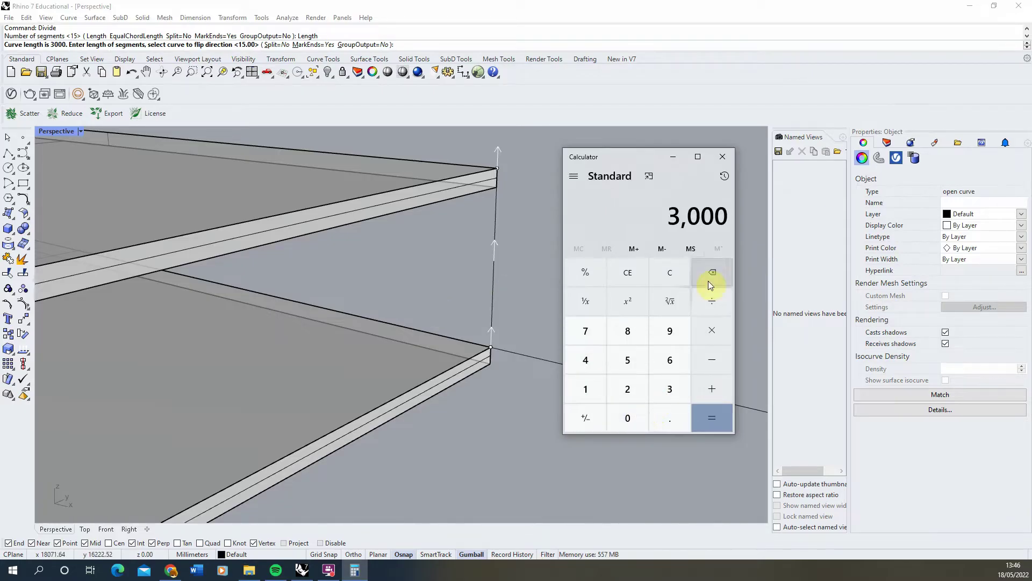
left_click(714, 304)
left_click(630, 394)
left_click(629, 416)
left_click(629, 415)
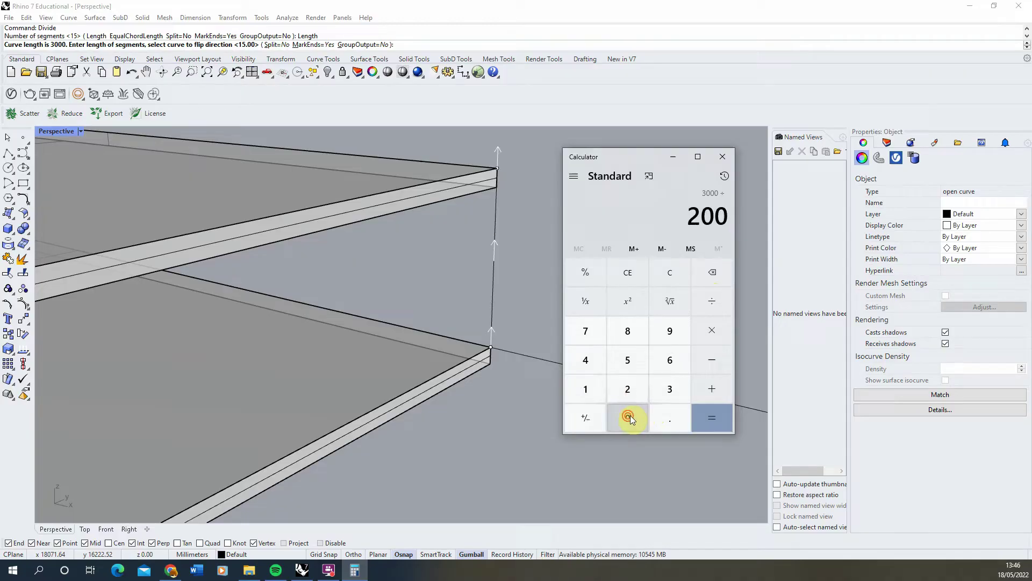
left_click(715, 420)
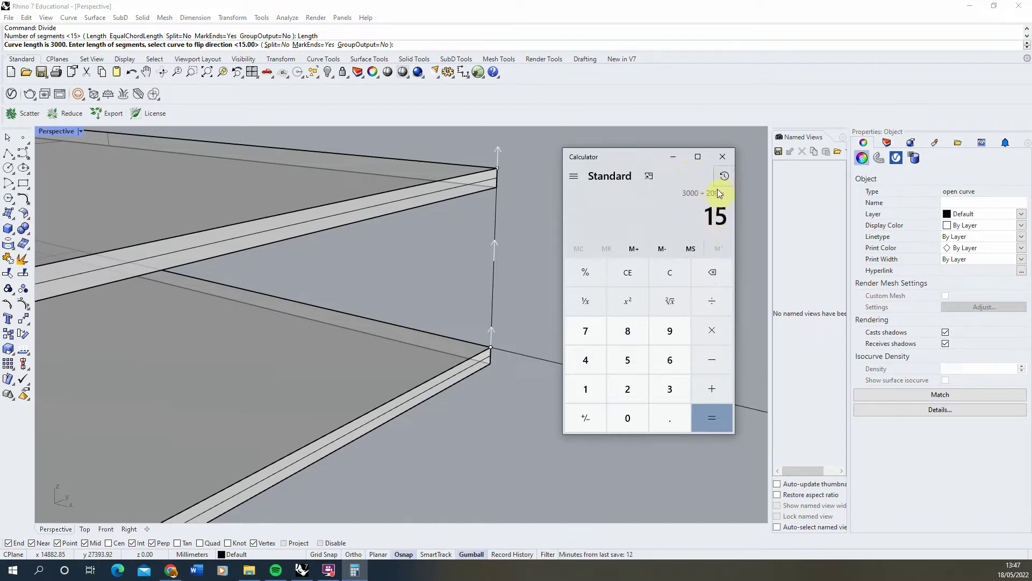
Step: Cancel the length division and divide the vertical line into 15 equal segments
left_click(722, 157)
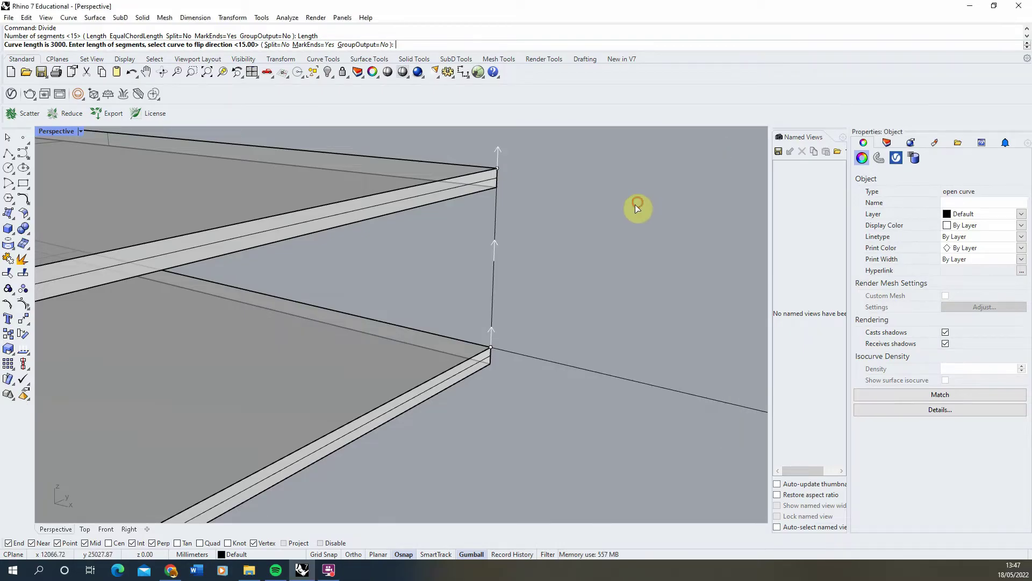
key("Escape")
left_click(531, 231)
left_click_drag(537, 229, 450, 241)
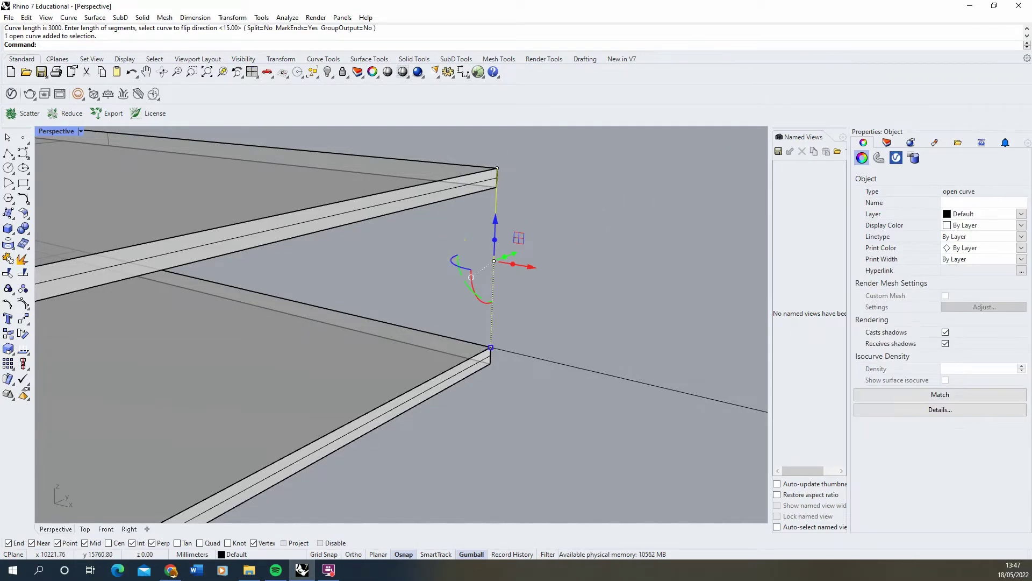
type("Divide")
key("Return")
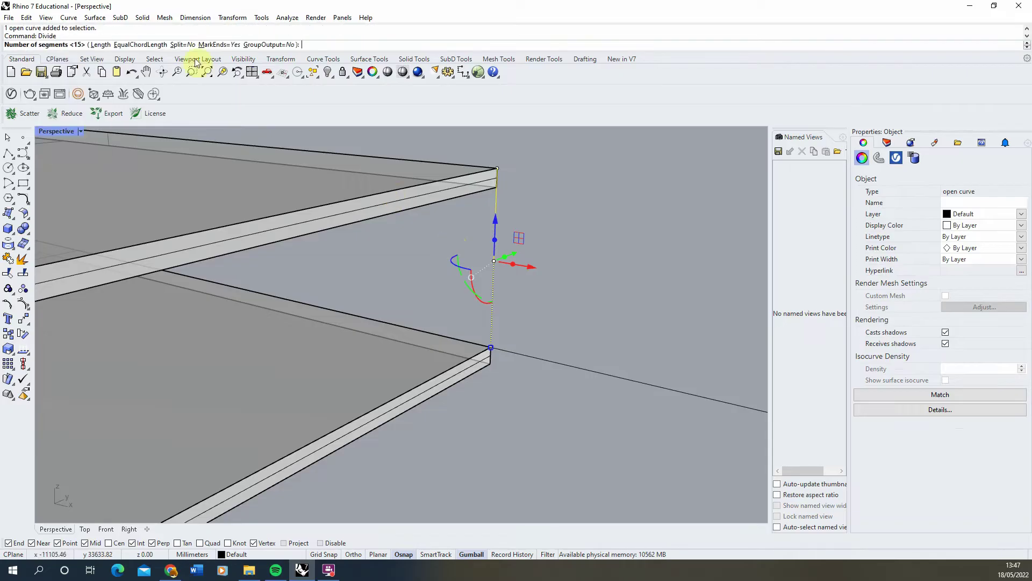
type("1")
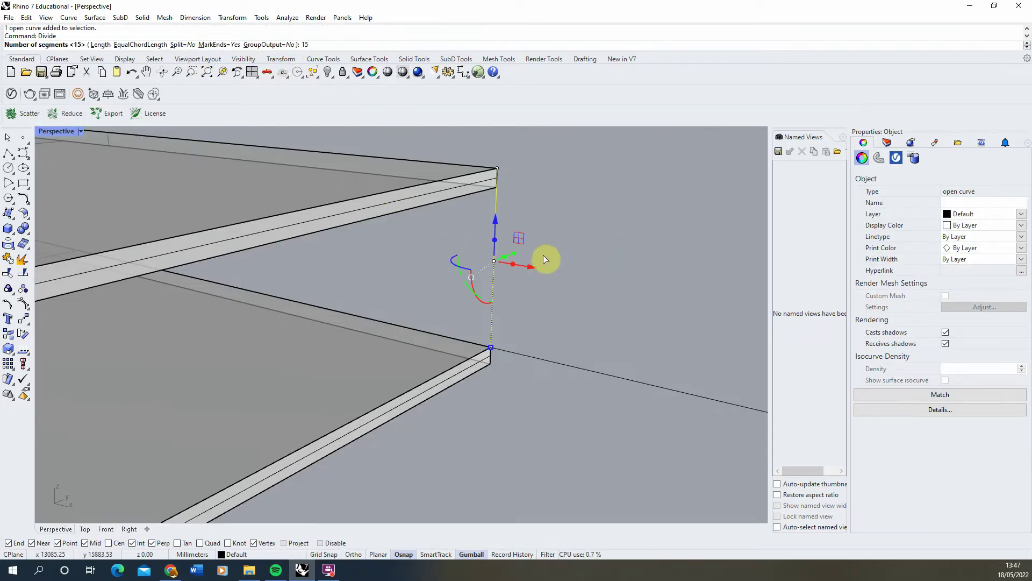
type("5")
key("Return")
Step: Divide the horizontal line into 15 equal segments too
left_click(596, 381)
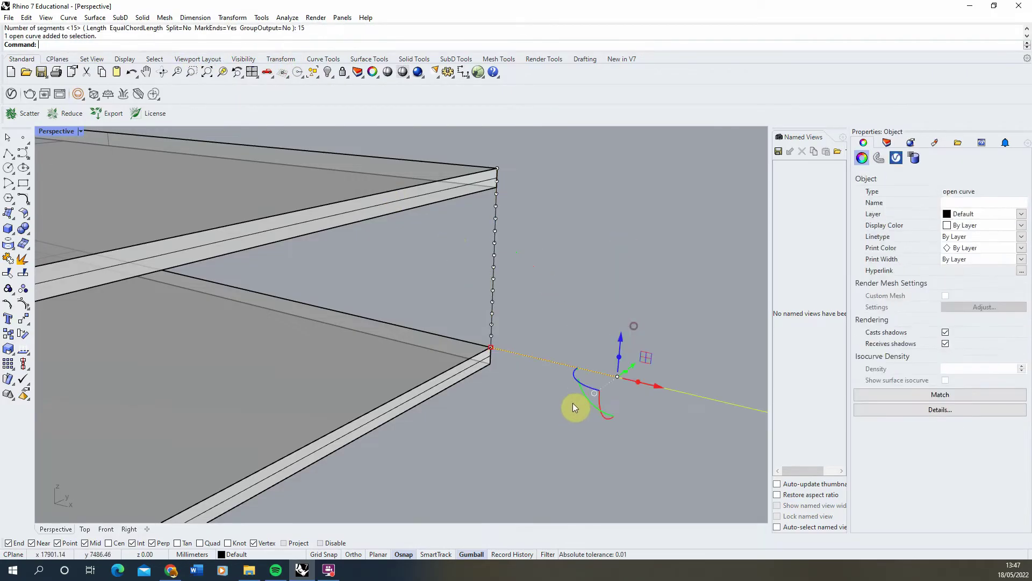
key("Return")
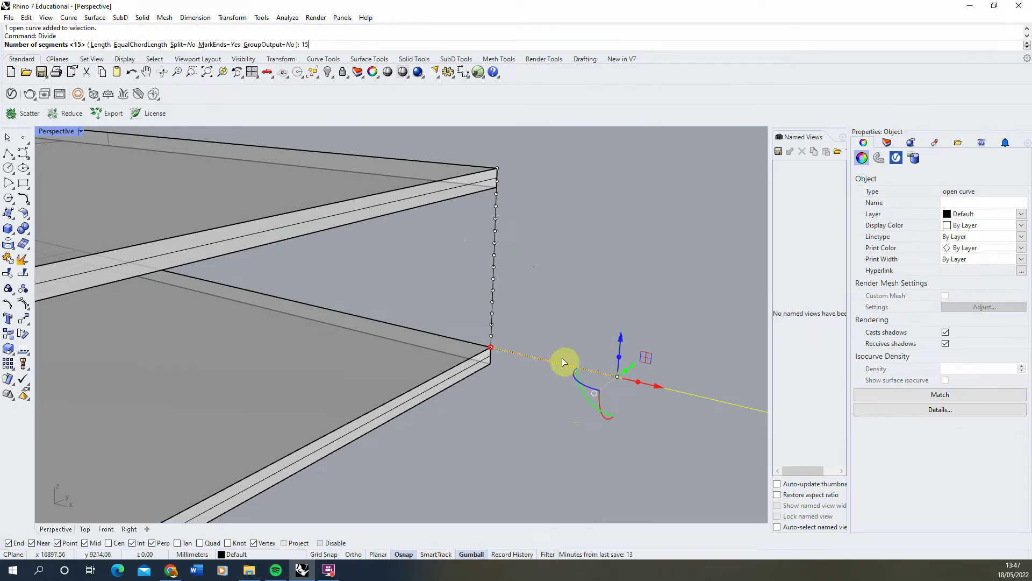
key("Return")
scroll(472, 331, "down", 1)
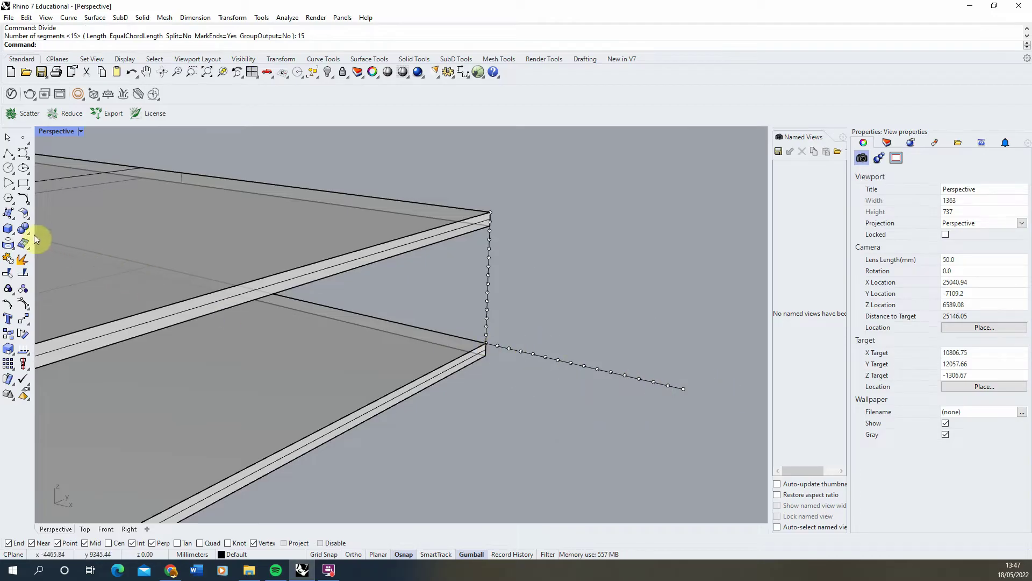
Step: Start a 3-point box on the horizontal line's last segment with a 2000 height
left_click(12, 232)
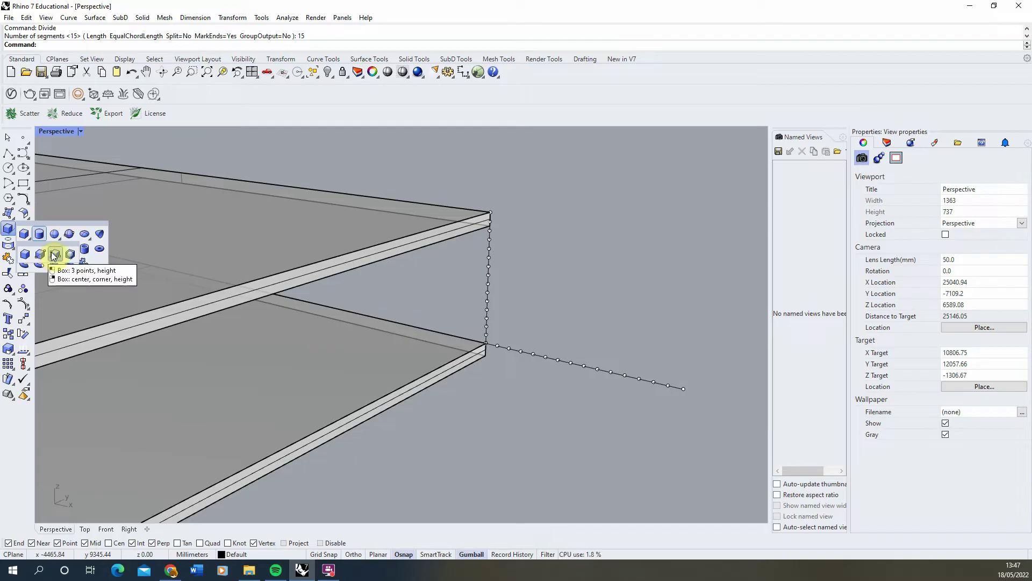
left_click(54, 255)
scroll(714, 382, "up", 2)
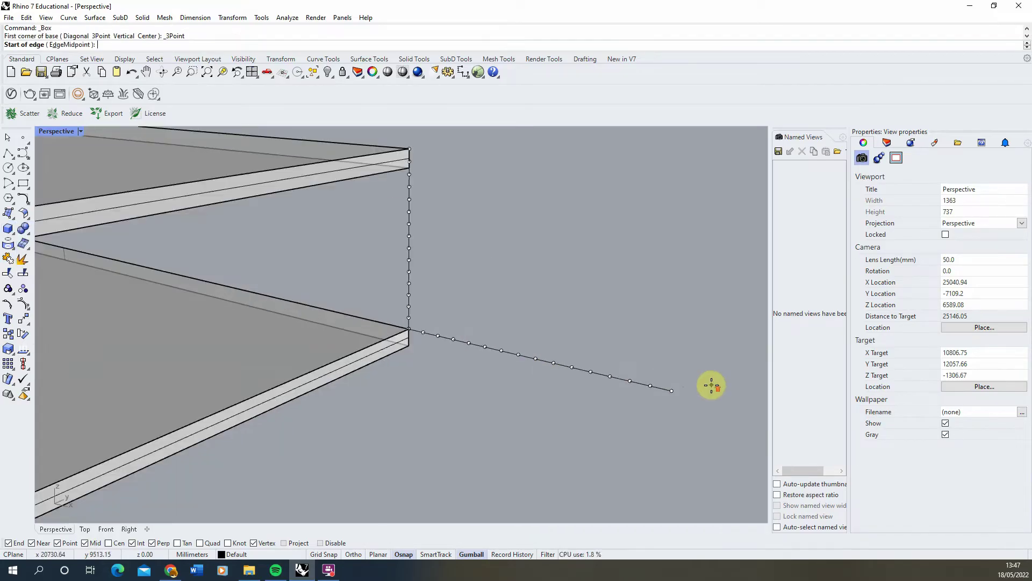
left_click(674, 392)
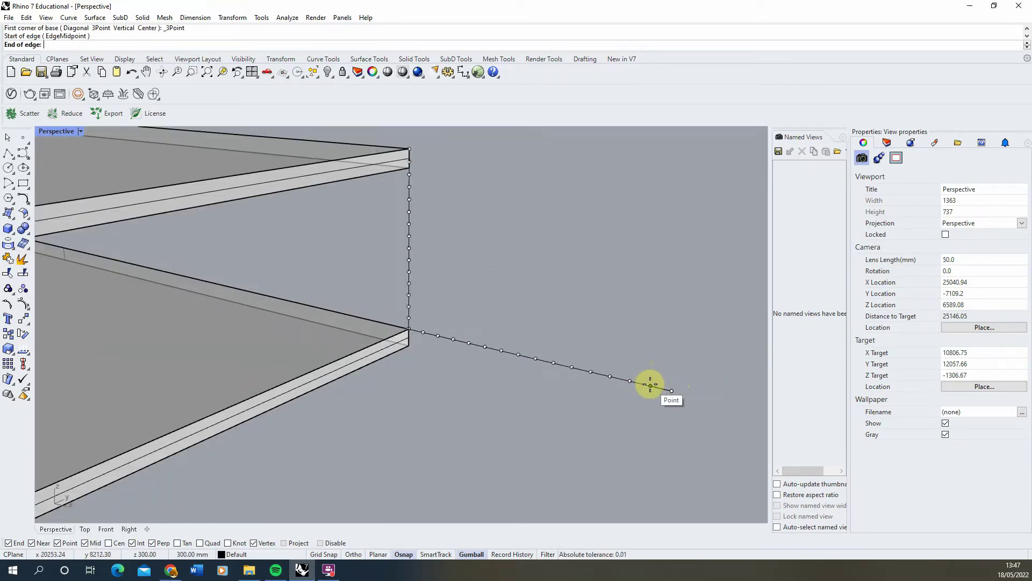
left_click(650, 384)
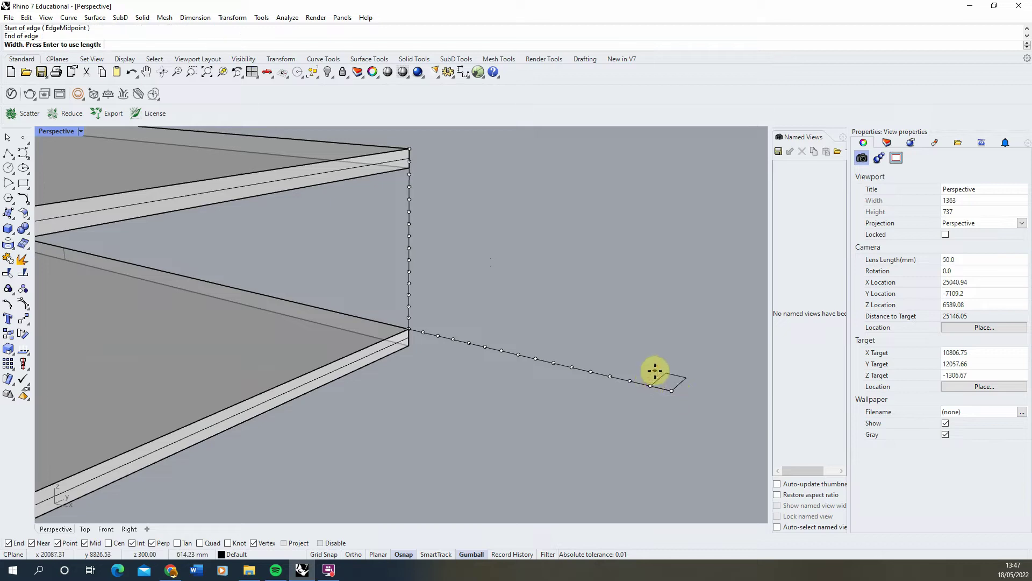
left_click(408, 317)
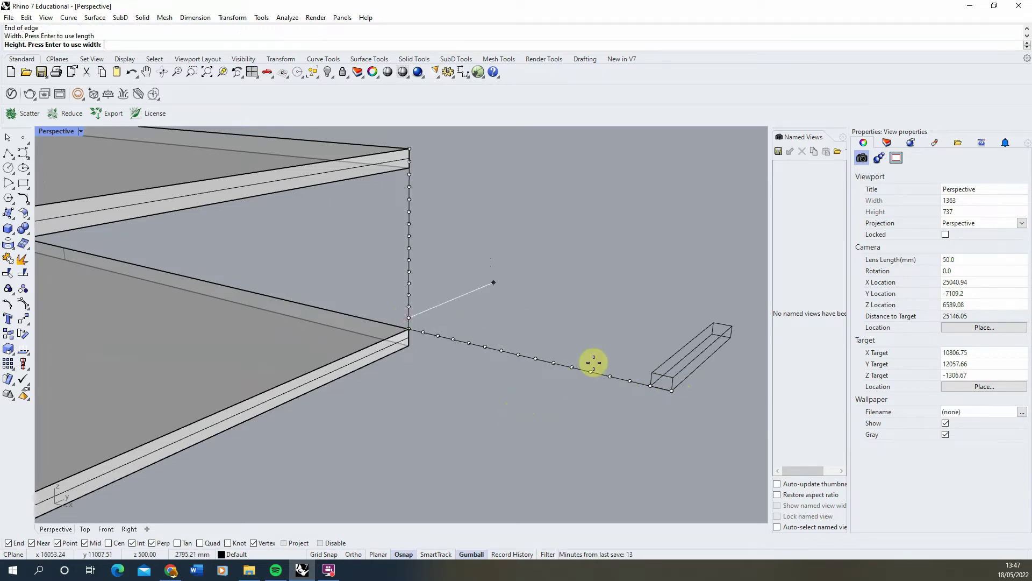
type("2000")
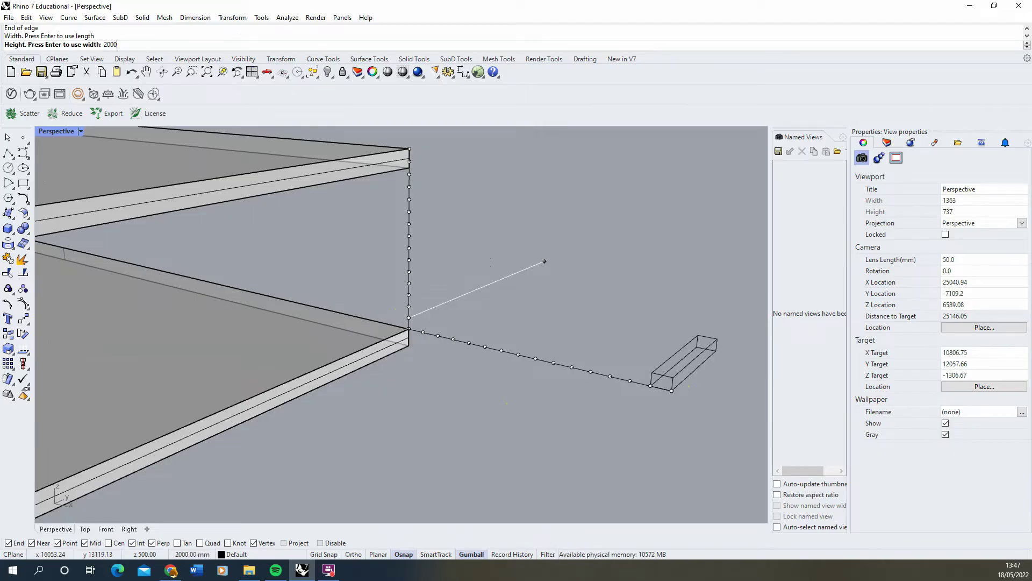
Step: Accept the 2000 height to create the step box
key("Return")
scroll(515, 341, "down", 2)
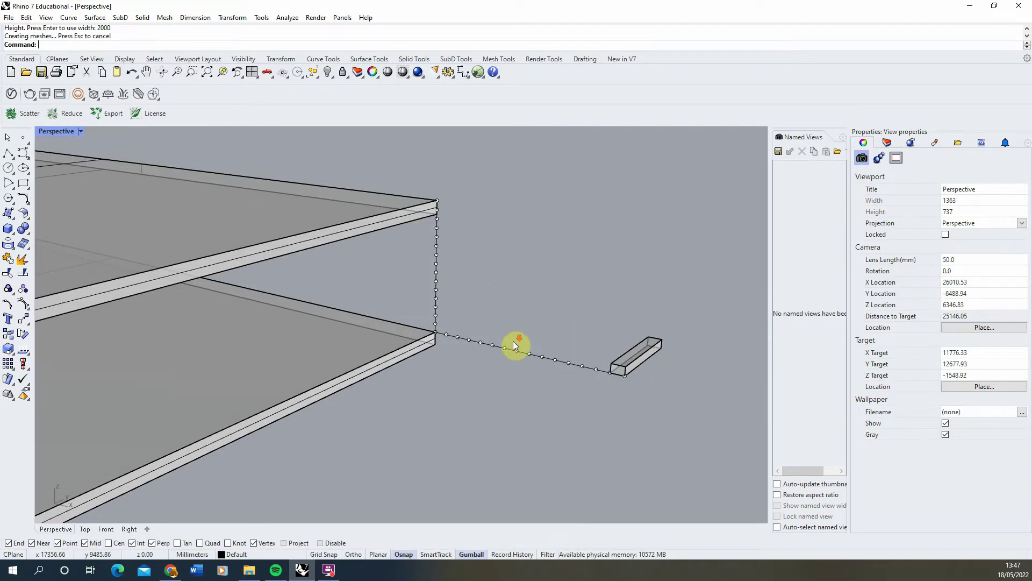
scroll(647, 353, "up", 3)
Step: Turn the box into a block named Step_01, based at its corner
left_click(643, 355)
scroll(515, 361, "down", 2)
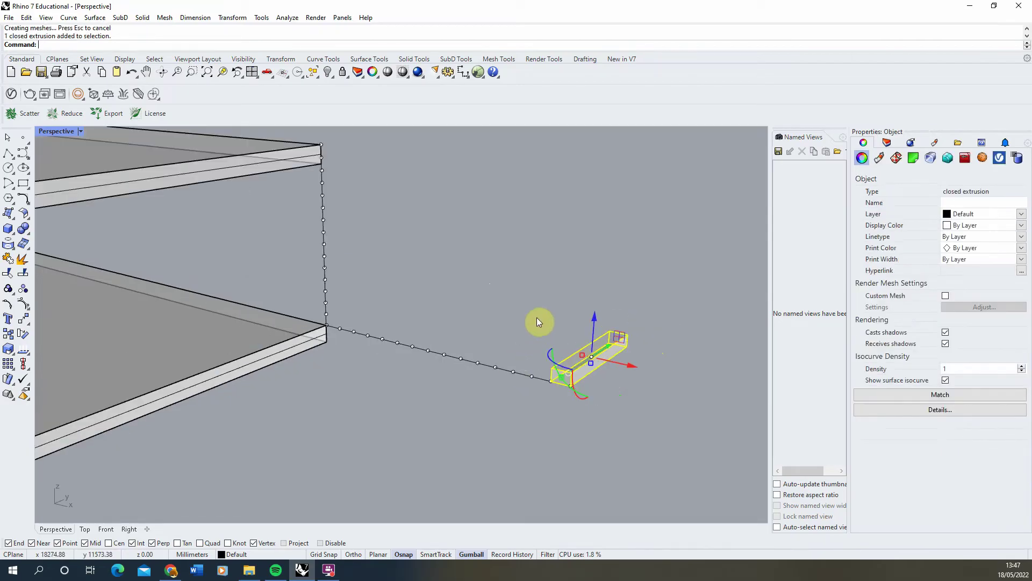
type("Block")
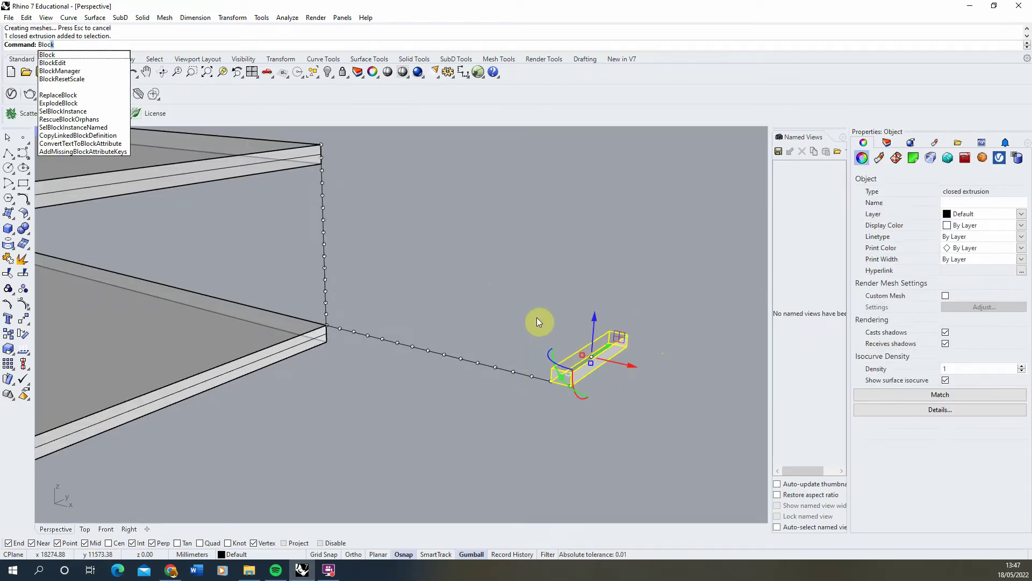
key("Return")
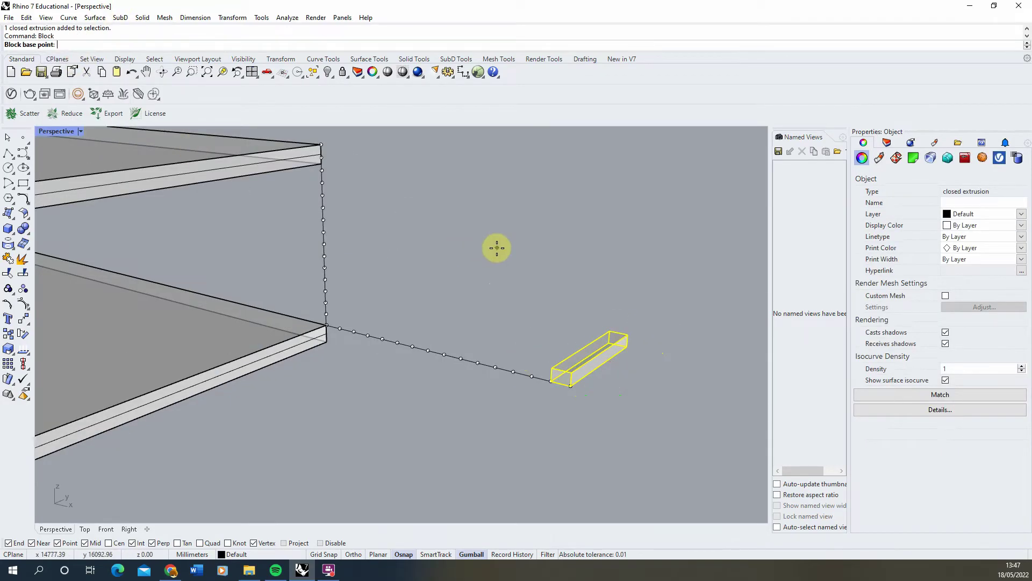
left_click(559, 383)
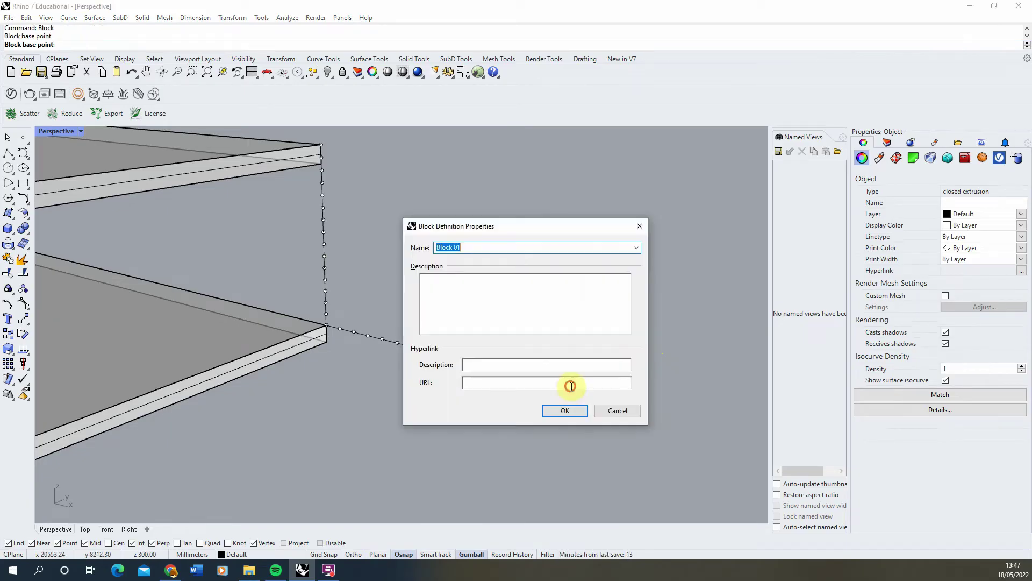
type("Step_")
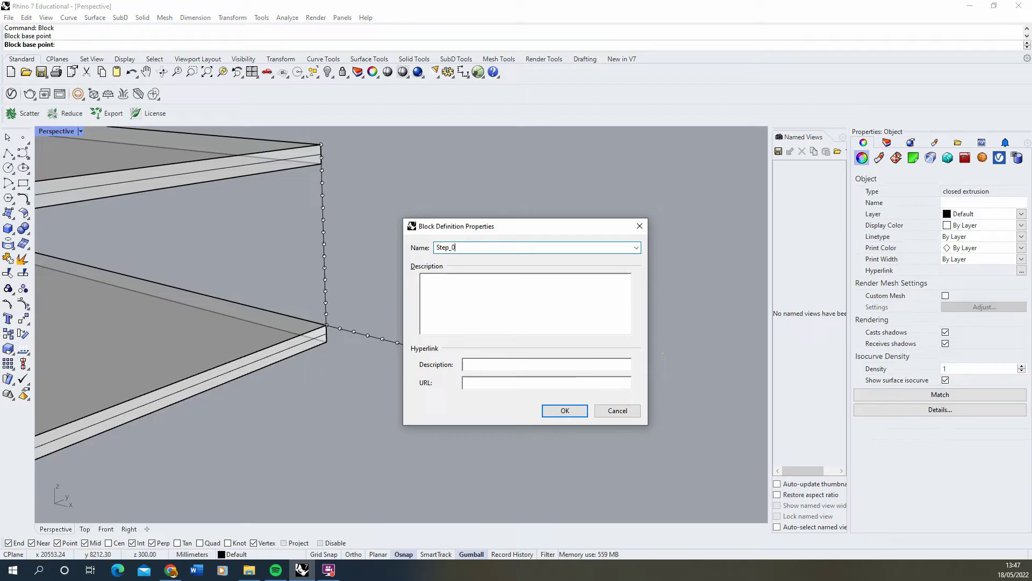
left_click(564, 410)
left_click(580, 380)
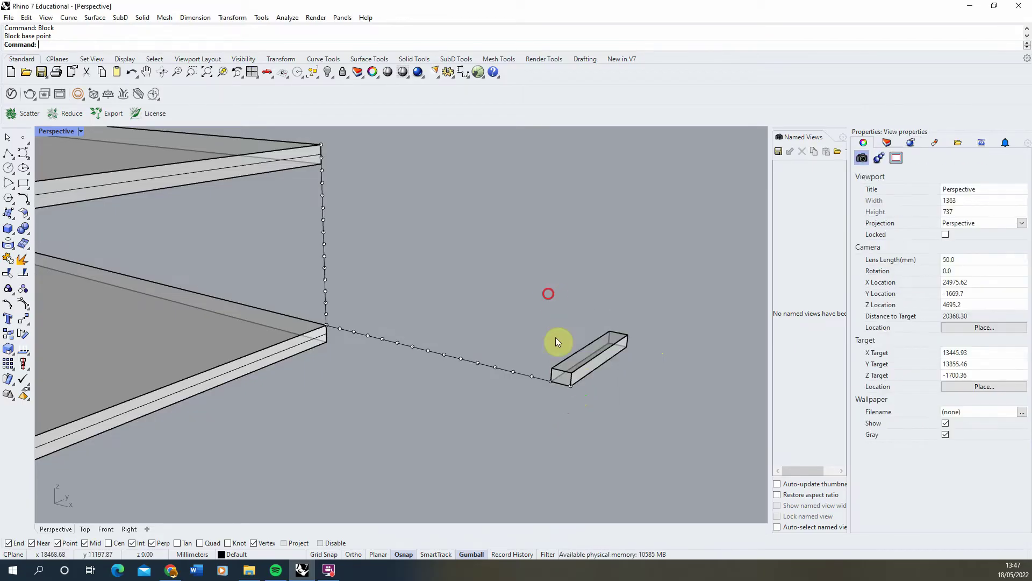
Step: Draw a diagonal polyline from the step's corner to the upper plate corner
left_click(8, 154)
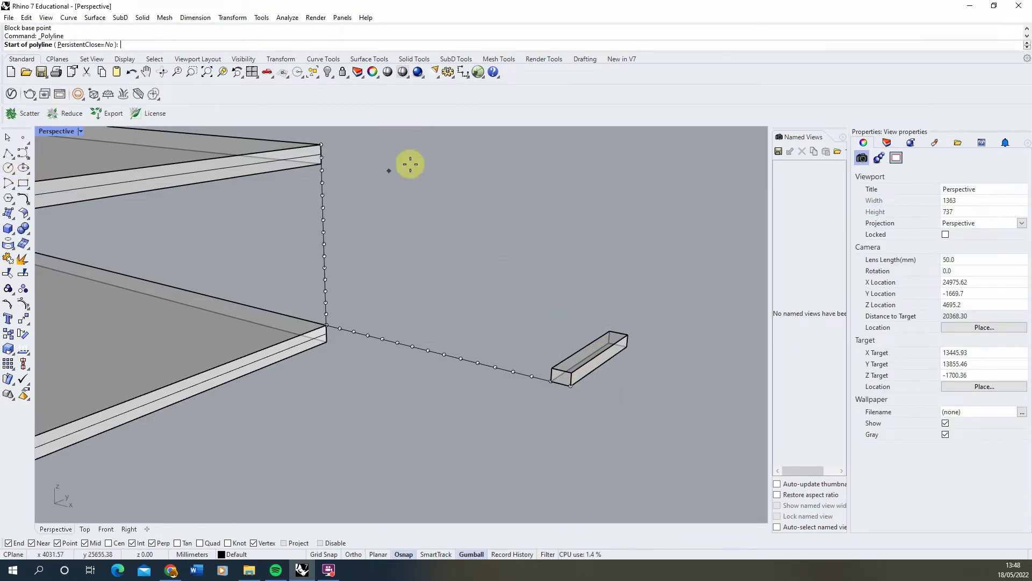
left_click(573, 388)
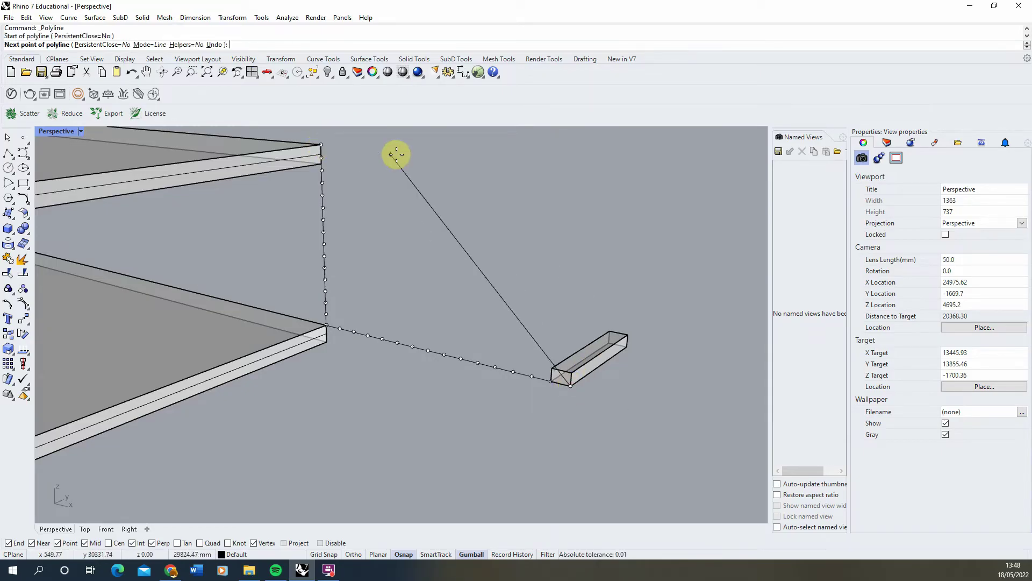
left_click(323, 134)
right_click(402, 154)
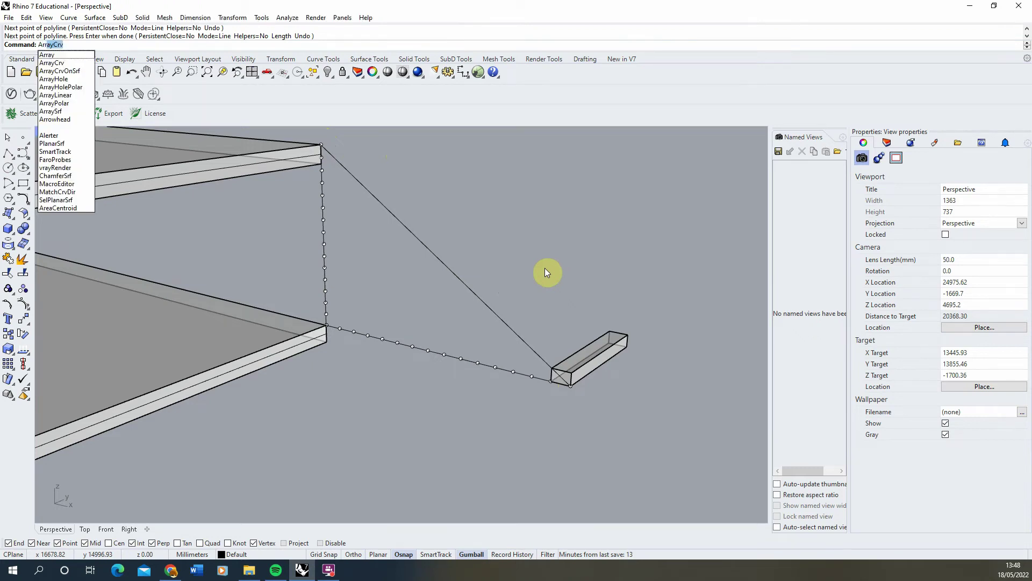
Step: Array the Step_01 block 16 times along the diagonal line with ArrayCrv
key("Down")
key("Down")
key("Down")
key("Down")
key("Down")
key("Down")
key("Down")
key("Up")
key("Up")
key("Up")
key("Up")
key("Up")
key("Up")
key("Return")
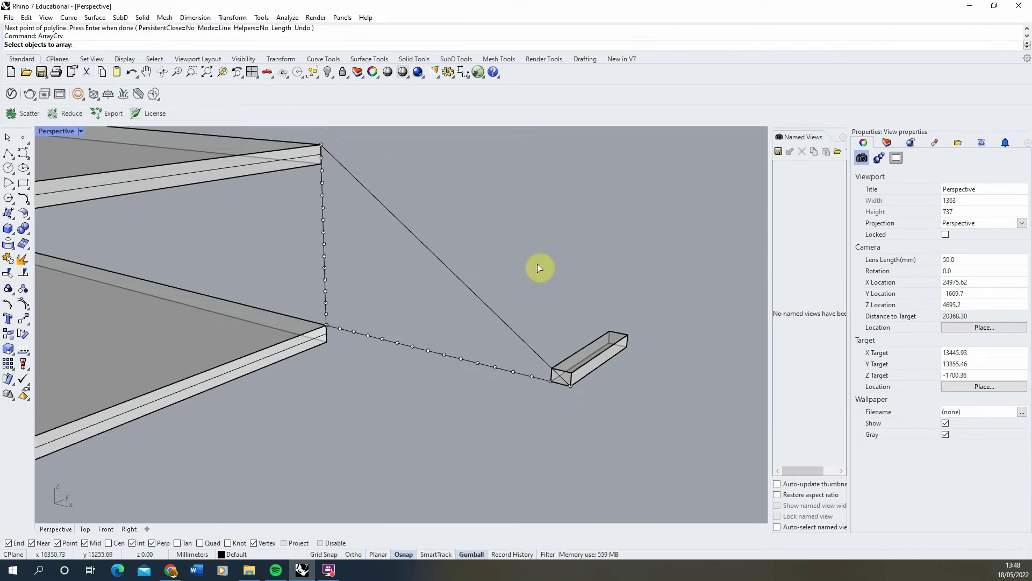
left_click(598, 355)
right_click(548, 326)
left_click(503, 323)
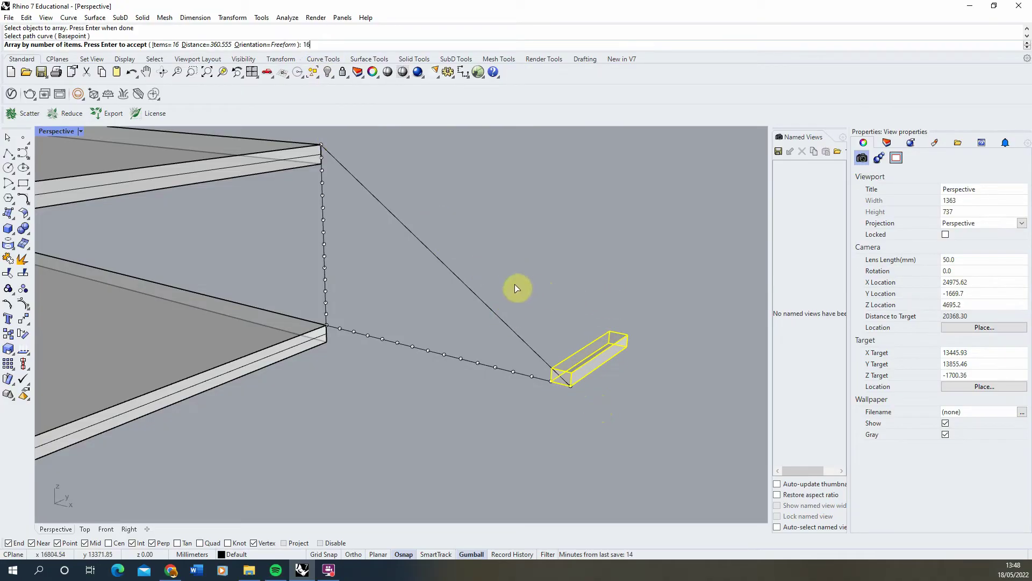
key("Return")
Step: Delete the extra topmost step
right_click_drag(410, 260, 396, 233, "shift")
left_click(378, 198)
key("Delete")
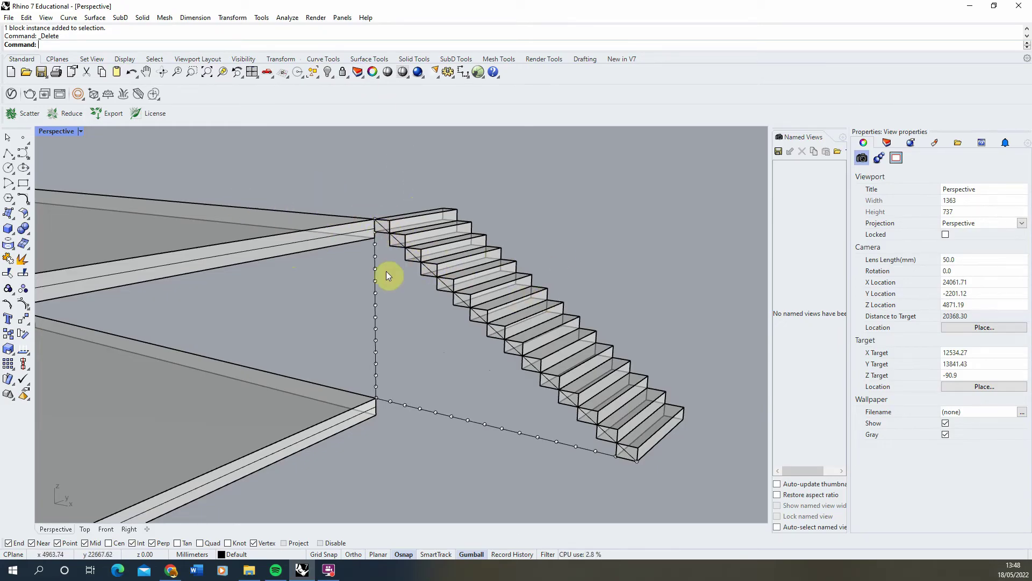
Step: Open the Step_01 block for editing and draw a 3-point box along the step's edge
left_click(666, 432)
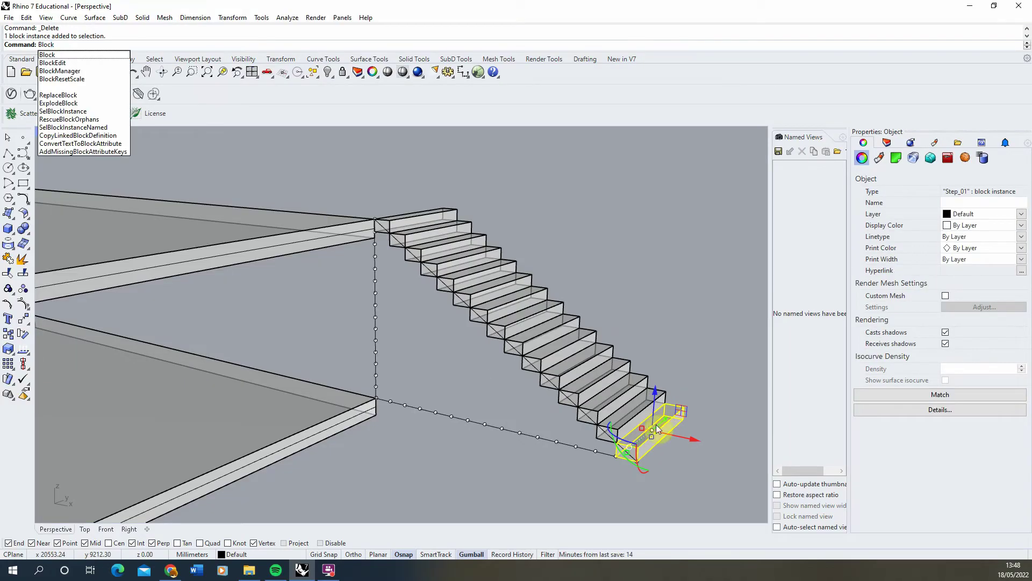
left_click(59, 63)
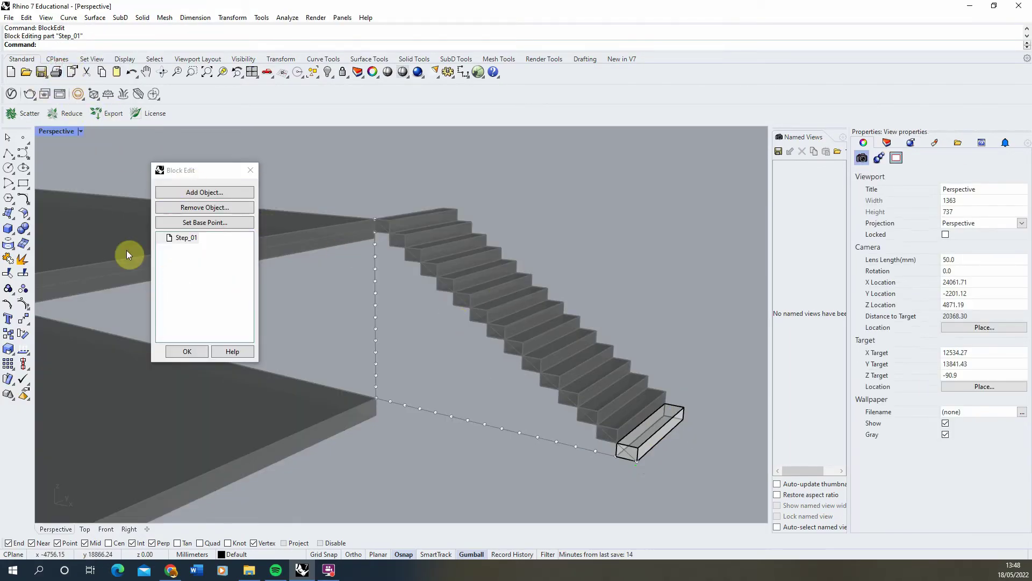
left_click(15, 236)
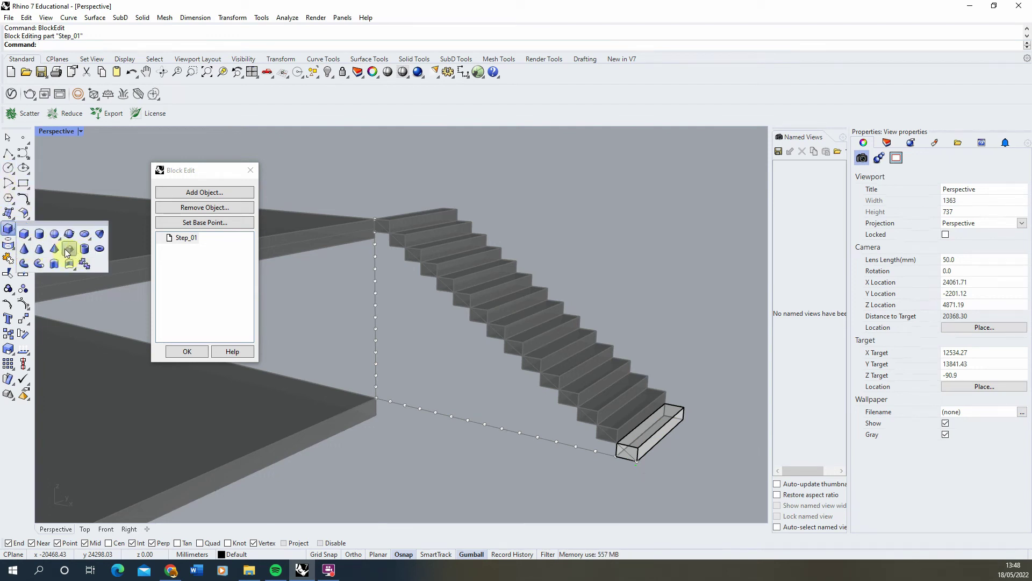
left_click(51, 253)
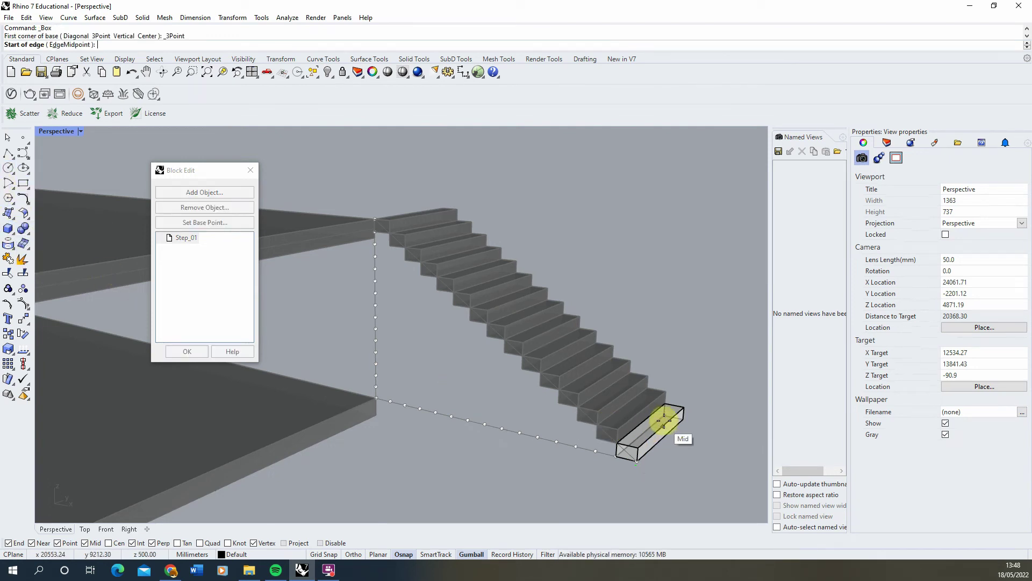
left_click(665, 404)
left_click(683, 419)
left_click(622, 444)
scroll(627, 452, "up", 5)
left_click(516, 361)
Step: Boolean-union the box with the step, merge coplanar faces, and close the block editor
left_click(611, 392)
left_click(646, 356, "shift")
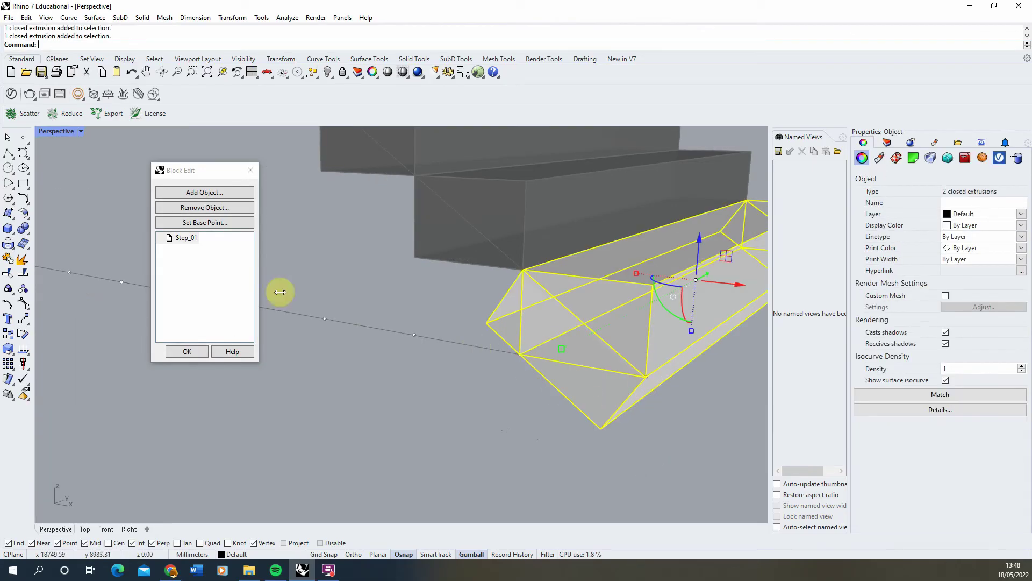
left_click(27, 235)
left_click(28, 237)
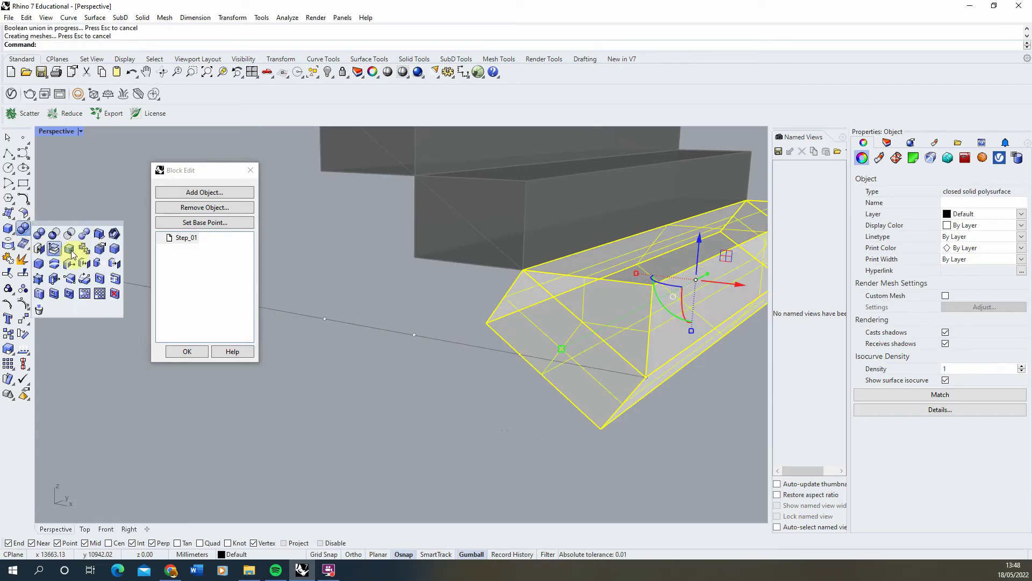
left_click(69, 250)
left_click(368, 390)
scroll(457, 410, "down", 5)
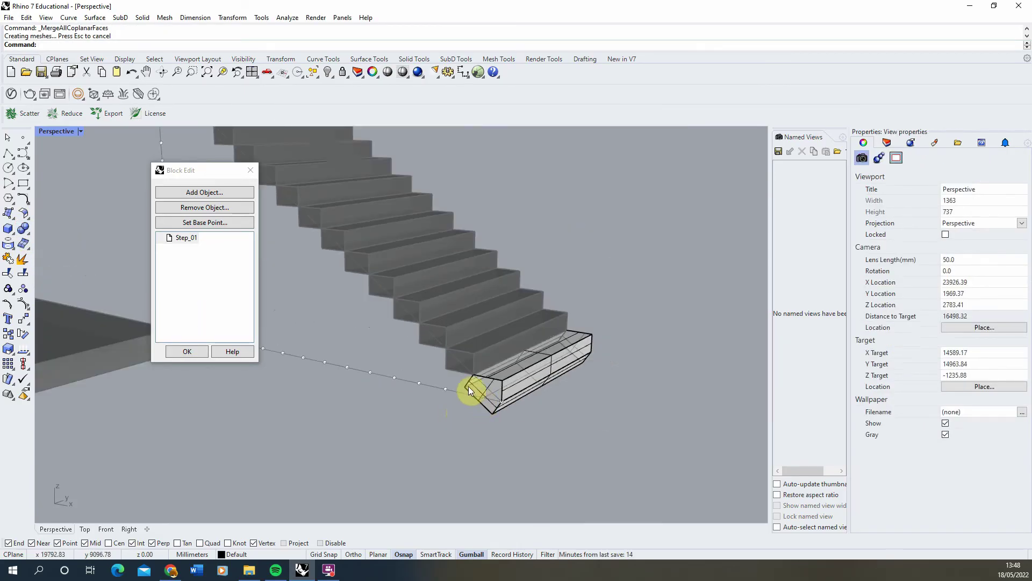
left_click(186, 352)
scroll(477, 427, "down", 3)
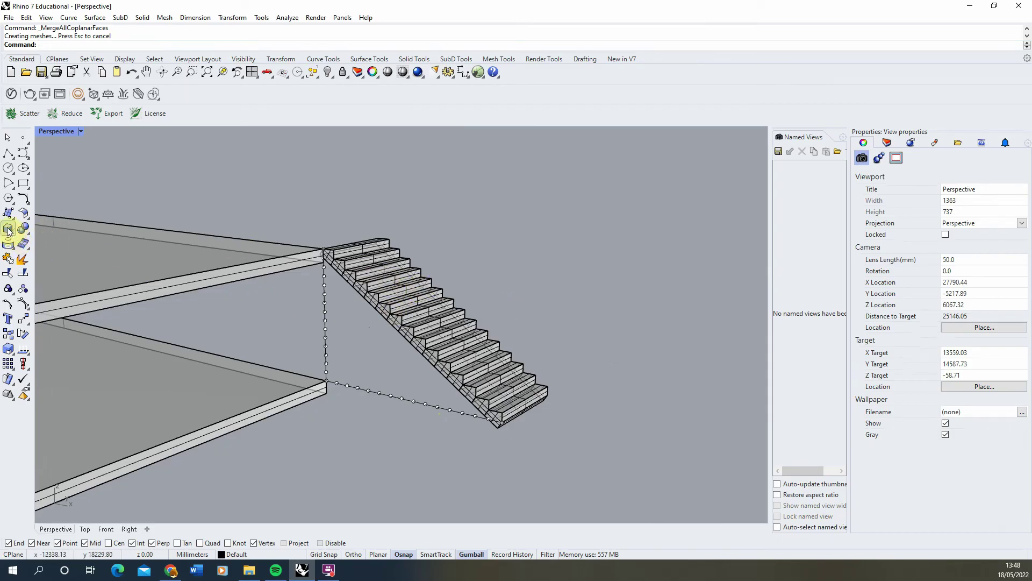
Step: Group the whole stair flight together with its path curve
left_click_drag(664, 212, 370, 388)
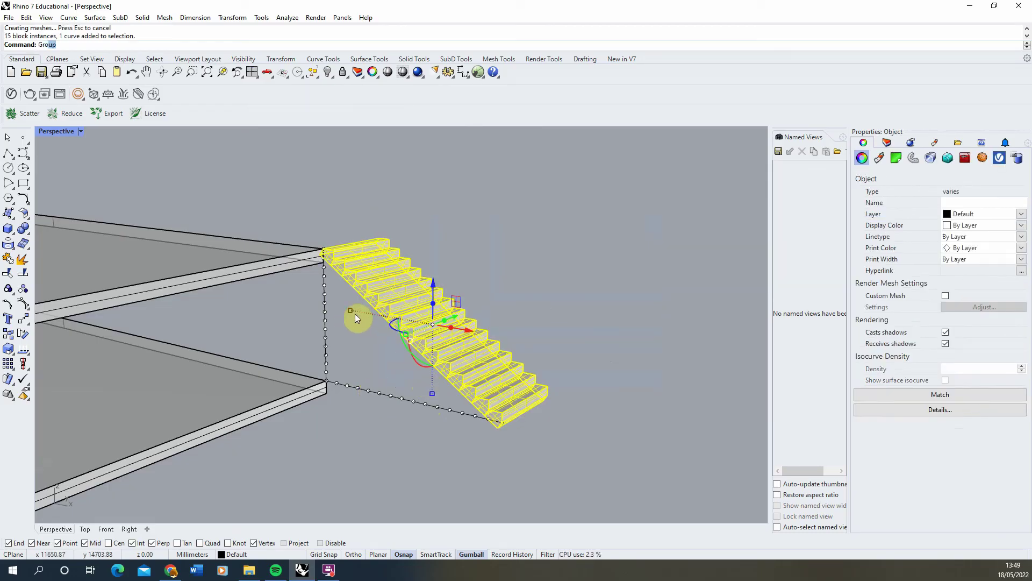
key("Return")
key("Escape")
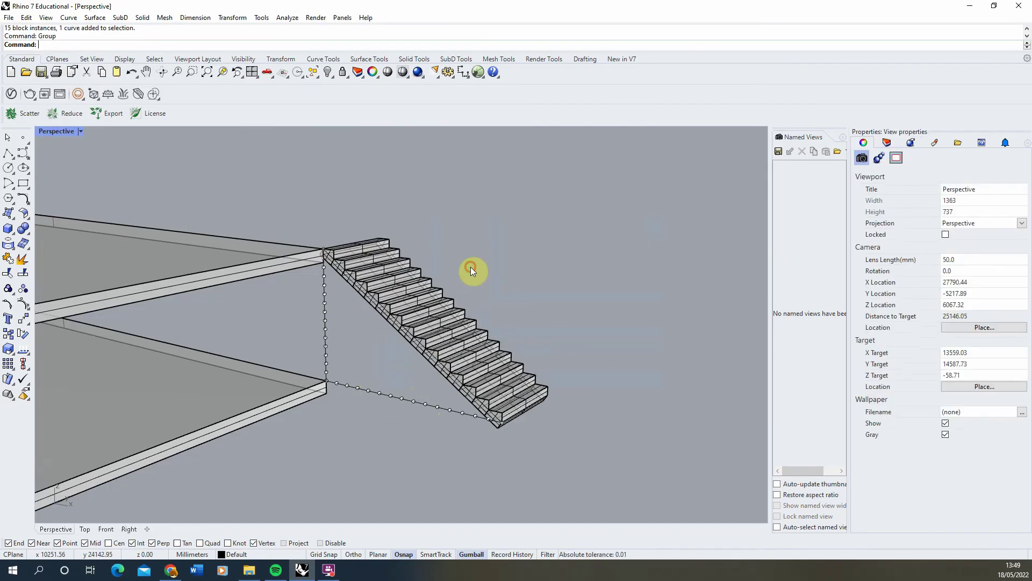
Step: Draw a box enclosing the flight from the top stair corner to the bottom
left_click(9, 232)
left_click(379, 238)
left_click(500, 421)
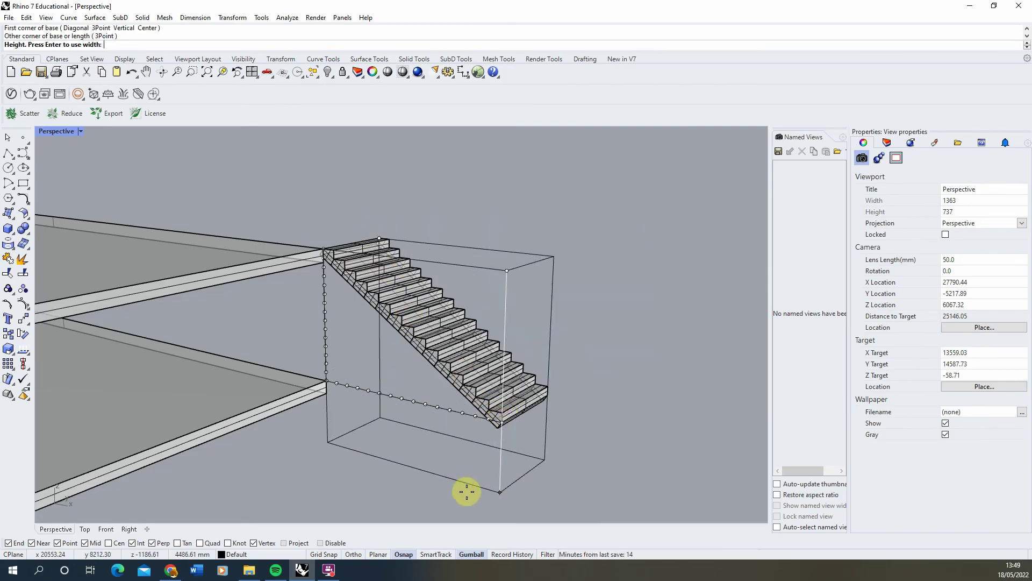
left_click(410, 474)
Step: Move the box and stair group together onto the floor plates
left_click_drag(409, 473, 380, 307)
left_click(369, 299, "shift")
scroll(439, 301, "down", 3)
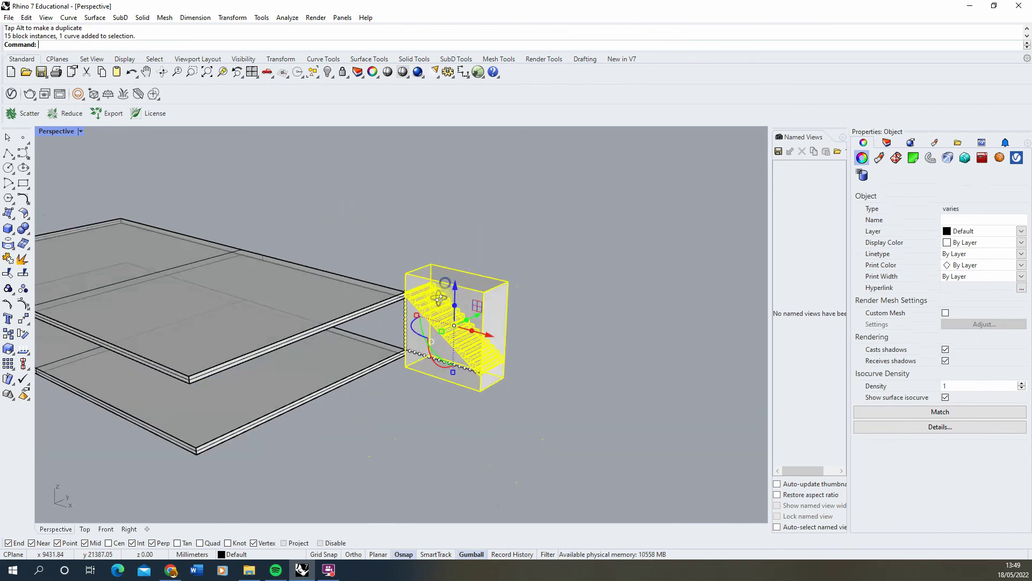
left_click_drag(489, 346, 311, 293)
key("Escape")
Step: Boolean-difference the stair box from the upper plate with DeleteInput=Yes, then orbit to view the opening
scroll(214, 307, "up", 3)
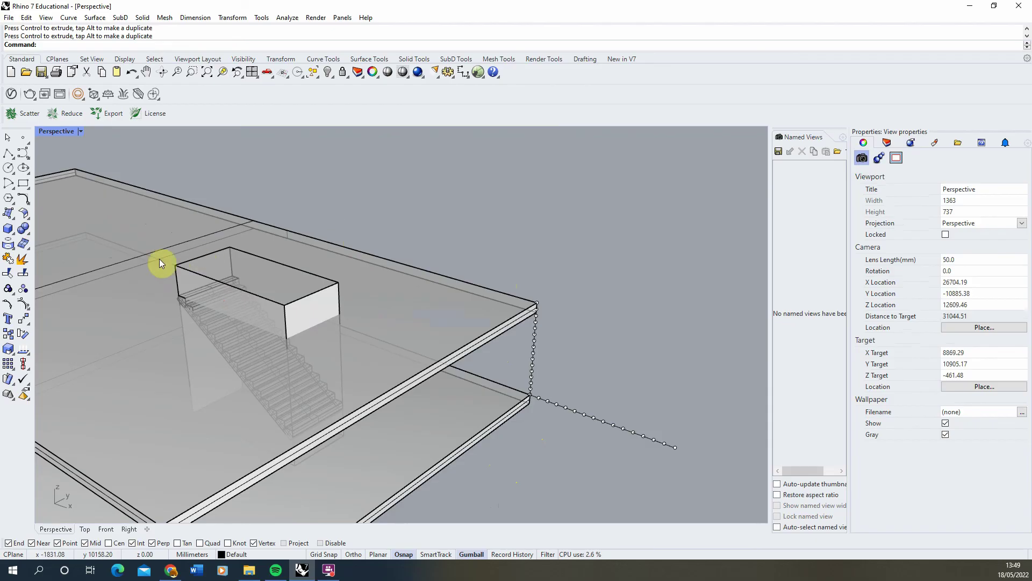
left_click(28, 232)
left_click(53, 235)
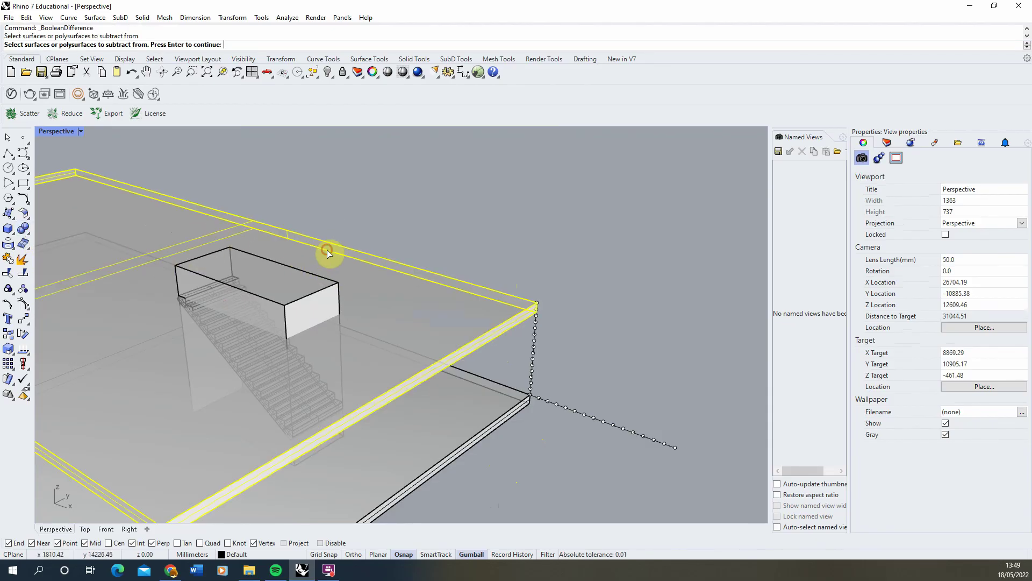
key("Return")
left_click(311, 274)
left_click(249, 44)
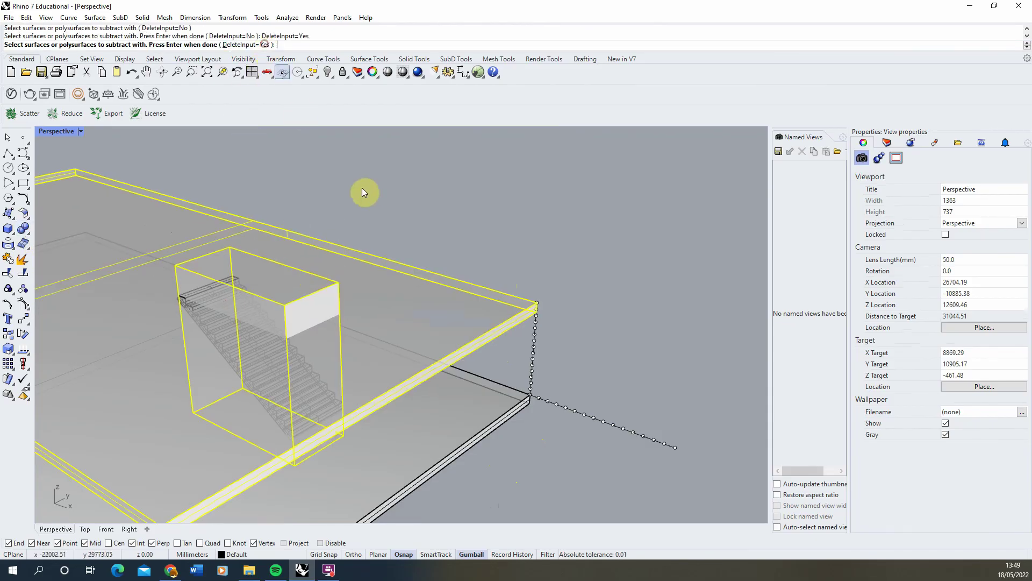
key("Return")
right_click_drag(363, 194, 323, 221)
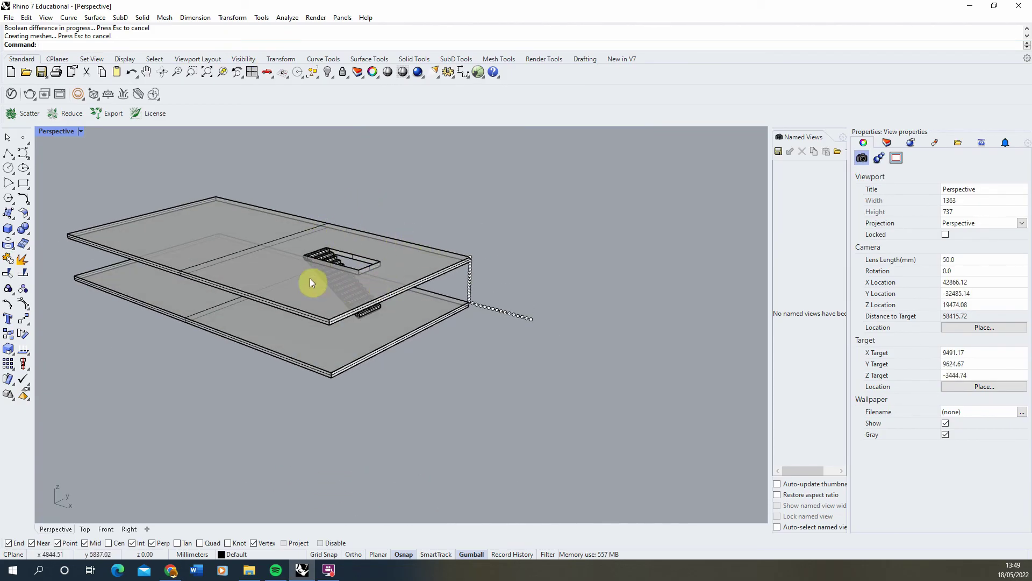
scroll(324, 260, "up", 3)
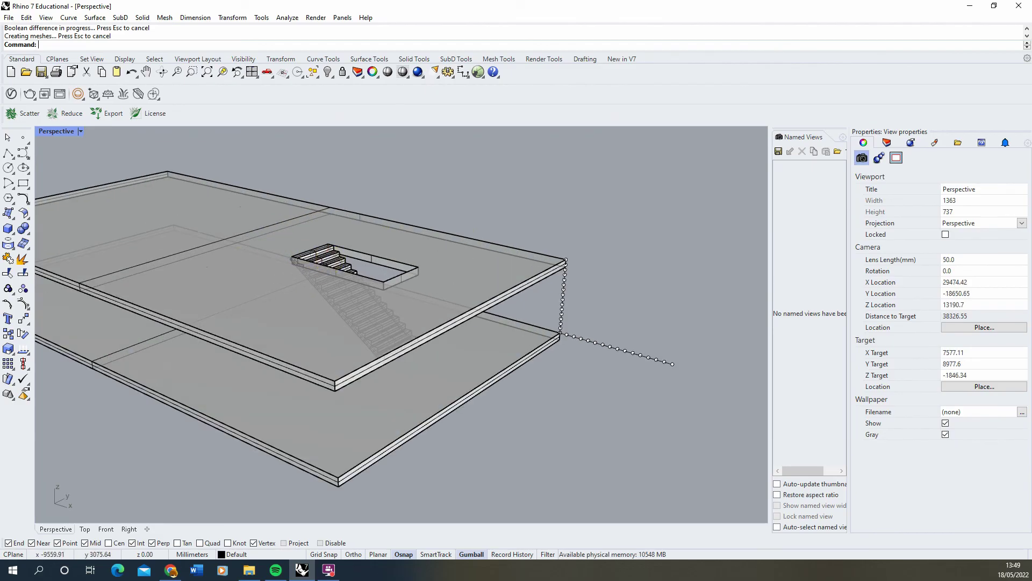